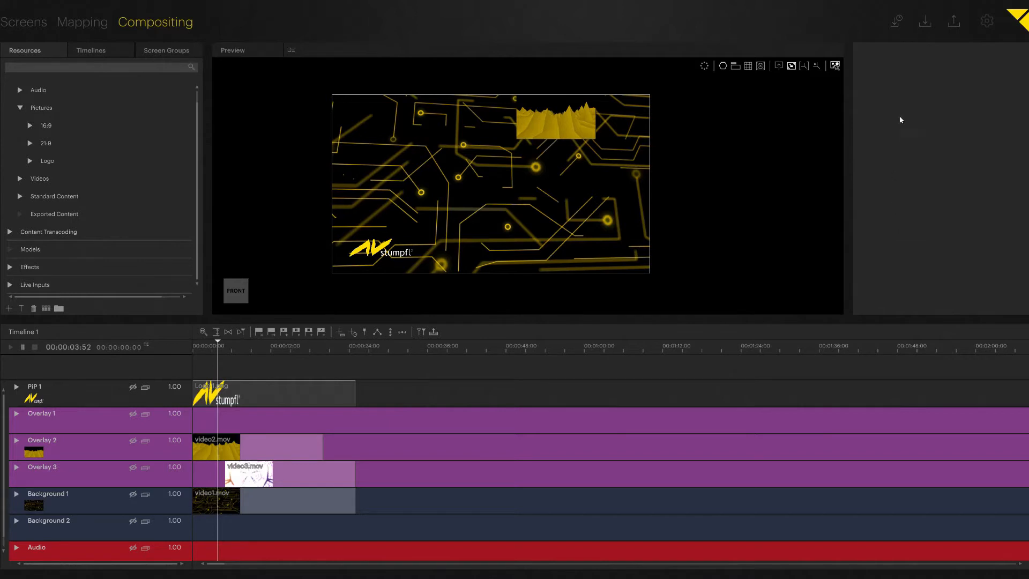
Save the project as 'Task 6' from Settings and switch back to Compositing
{"action": "left_click", "coordinate": [988, 21]}
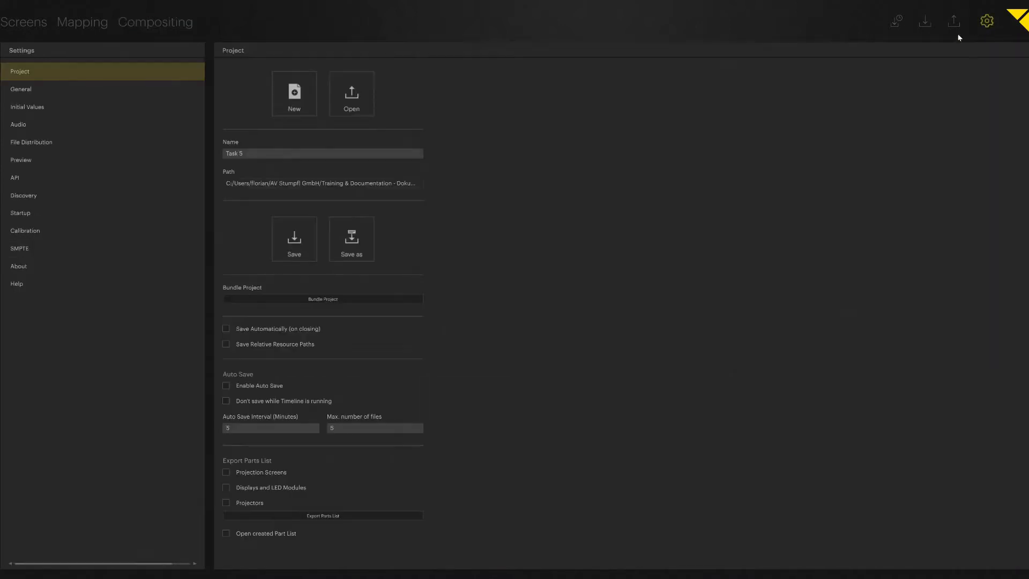
{"action": "left_click", "coordinate": [357, 234]}
{"action": "type", "text": "T"}
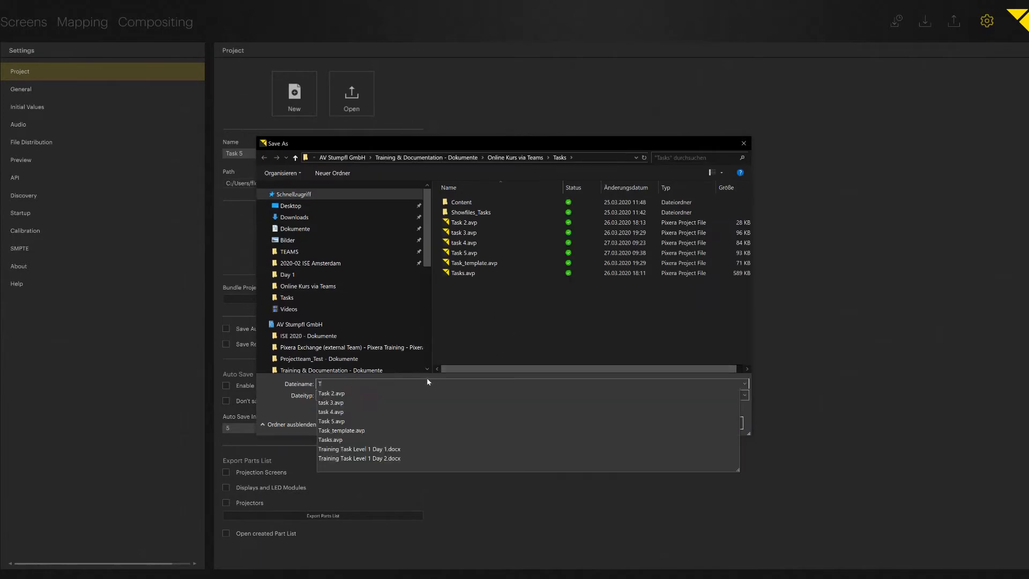
{"action": "type", "text": "ask 6"}
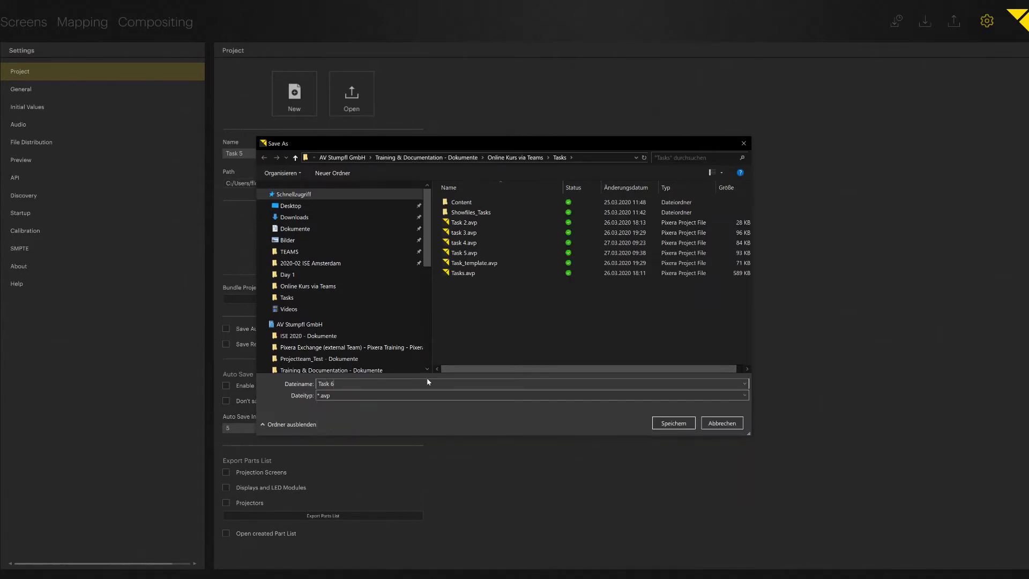
{"action": "key", "text": "Return"}
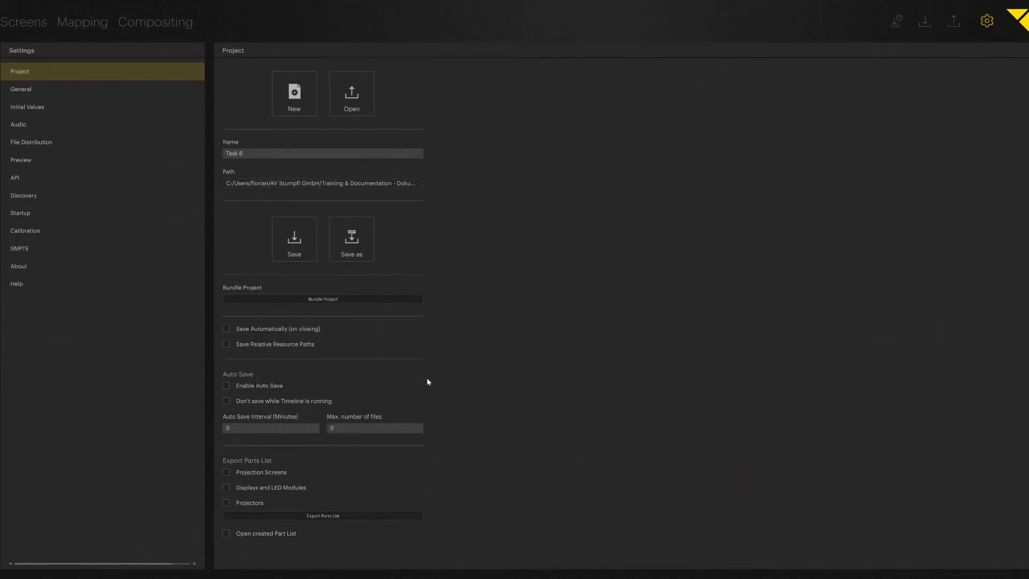
{"action": "left_click", "coordinate": [153, 26]}
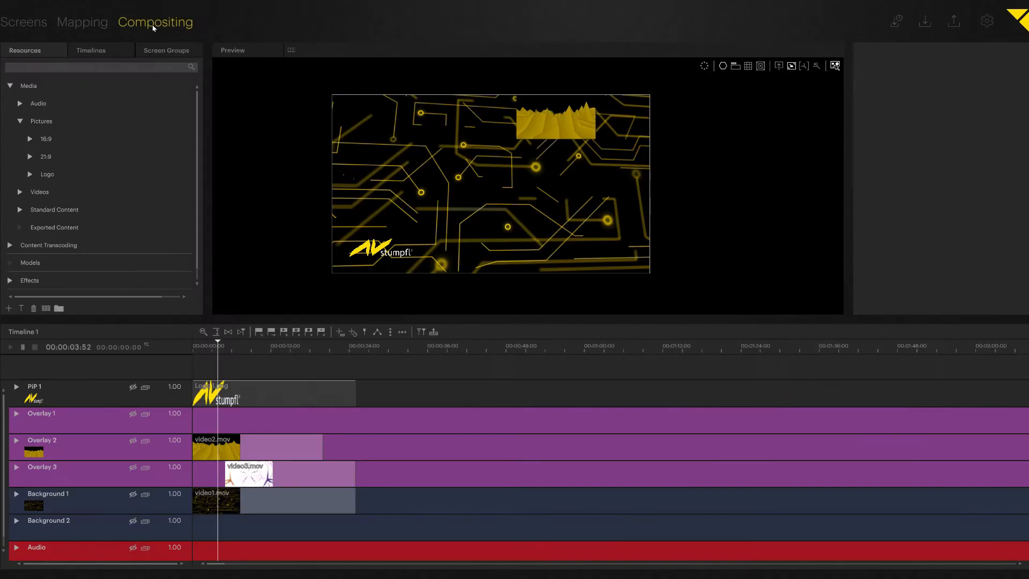
Collapse Pictures, expand Effects, and search 'crop' to select the Cropping effect
{"action": "left_click", "coordinate": [19, 122]}
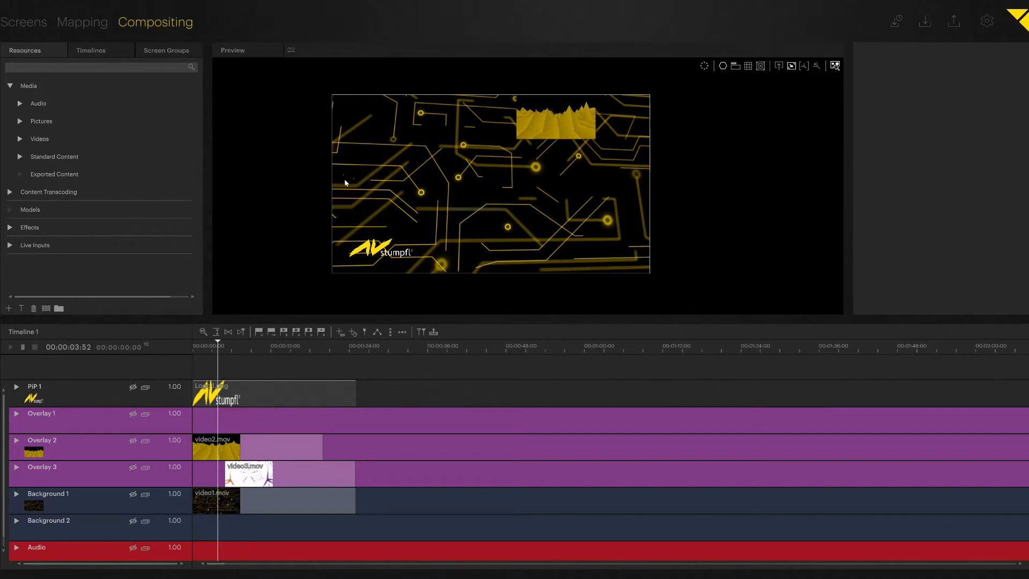
{"action": "left_click", "coordinate": [17, 227]}
{"action": "scroll", "coordinate": [59, 204], "scroll_direction": "down", "scroll_amount": 1}
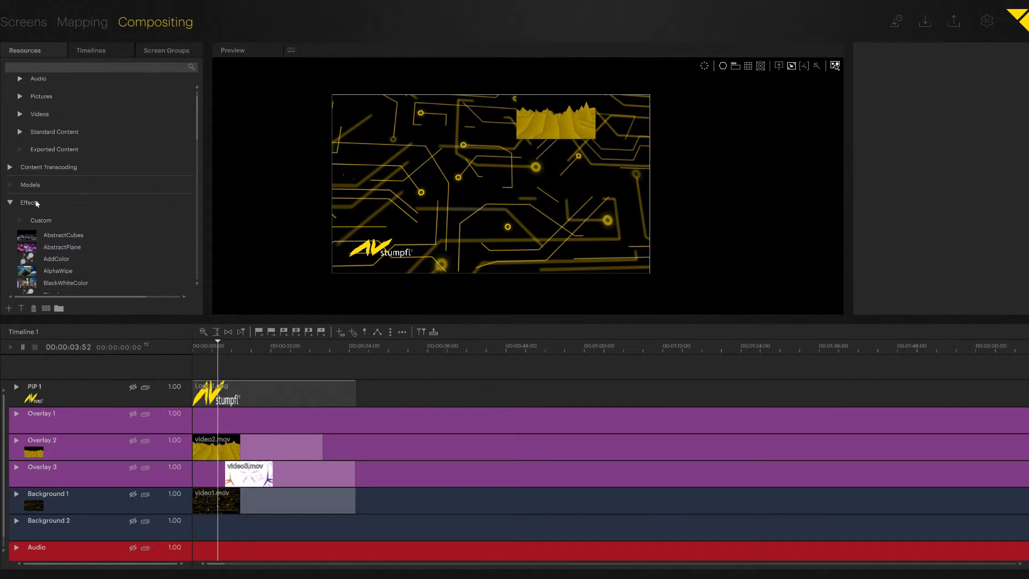
{"action": "scroll", "coordinate": [80, 212], "scroll_direction": "down", "scroll_amount": 5}
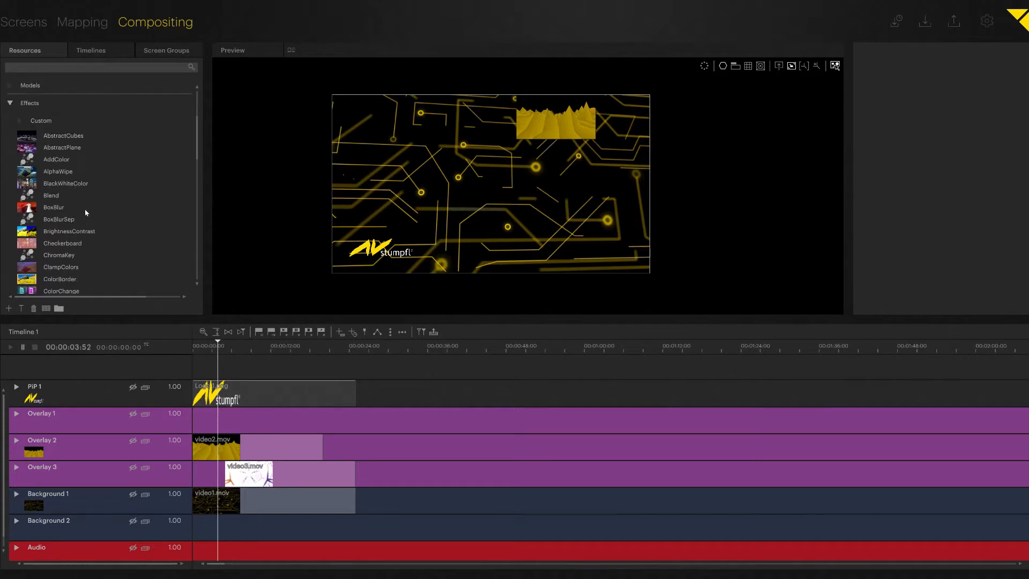
{"action": "scroll", "coordinate": [95, 202], "scroll_direction": "down", "scroll_amount": 1}
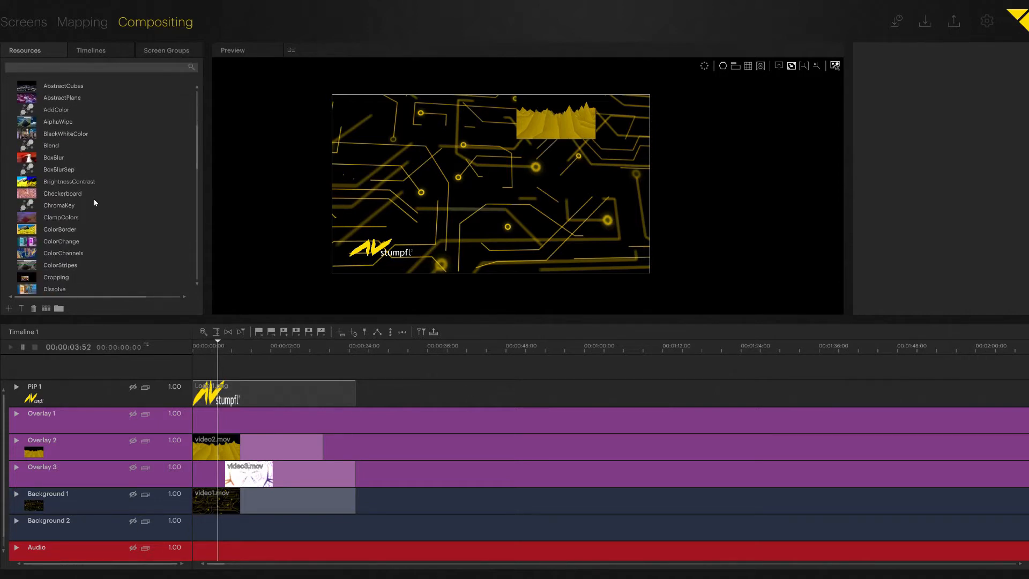
{"action": "scroll", "coordinate": [82, 207], "scroll_direction": "up", "scroll_amount": 4}
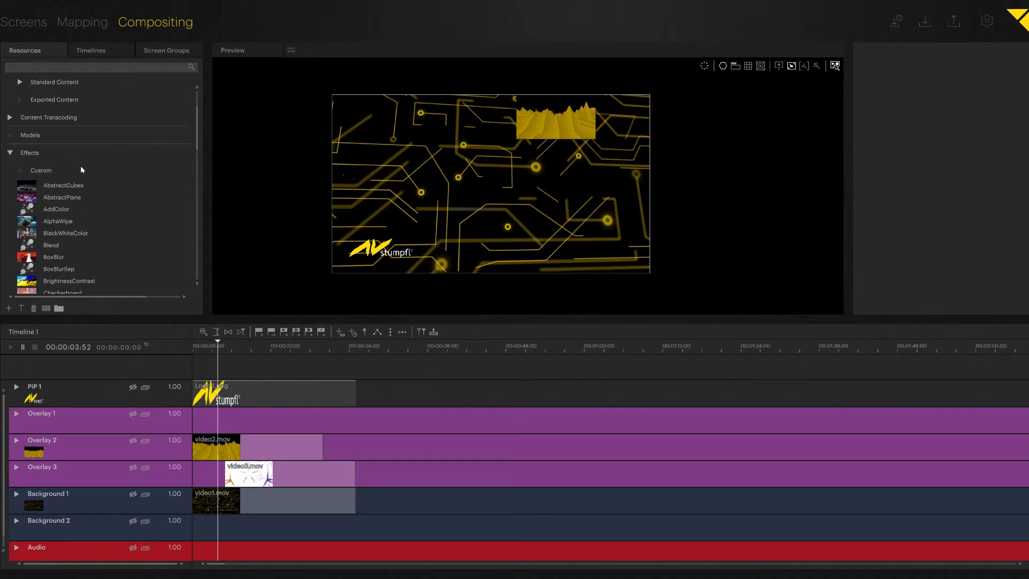
{"action": "left_click", "coordinate": [51, 68]}
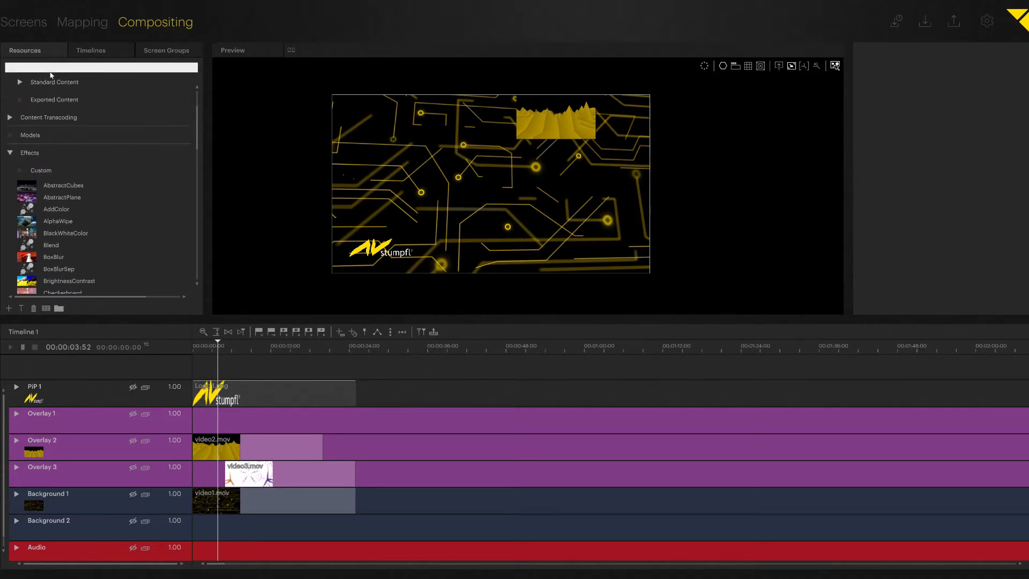
{"action": "type", "text": "crop"}
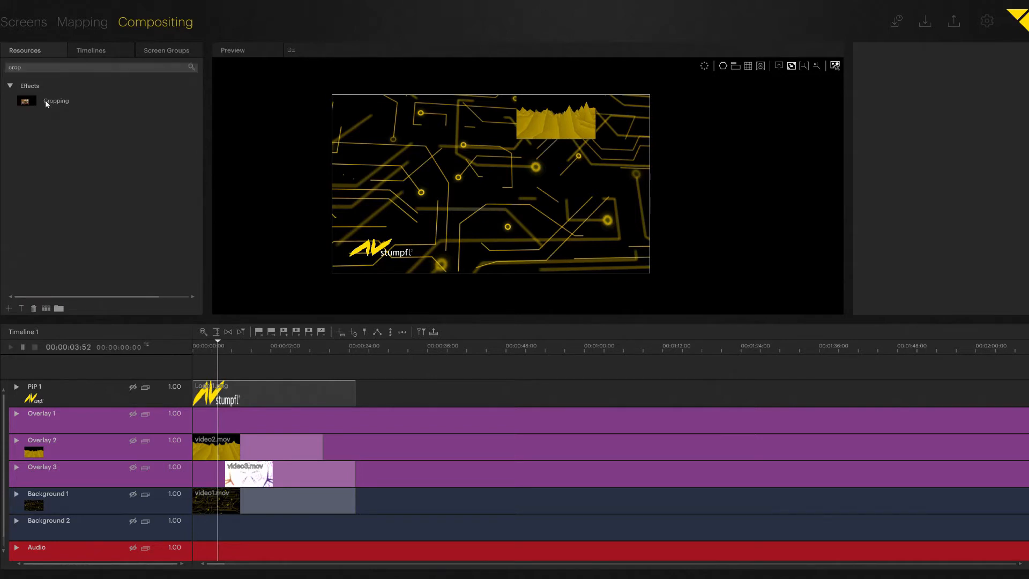
{"action": "left_click", "coordinate": [29, 104]}
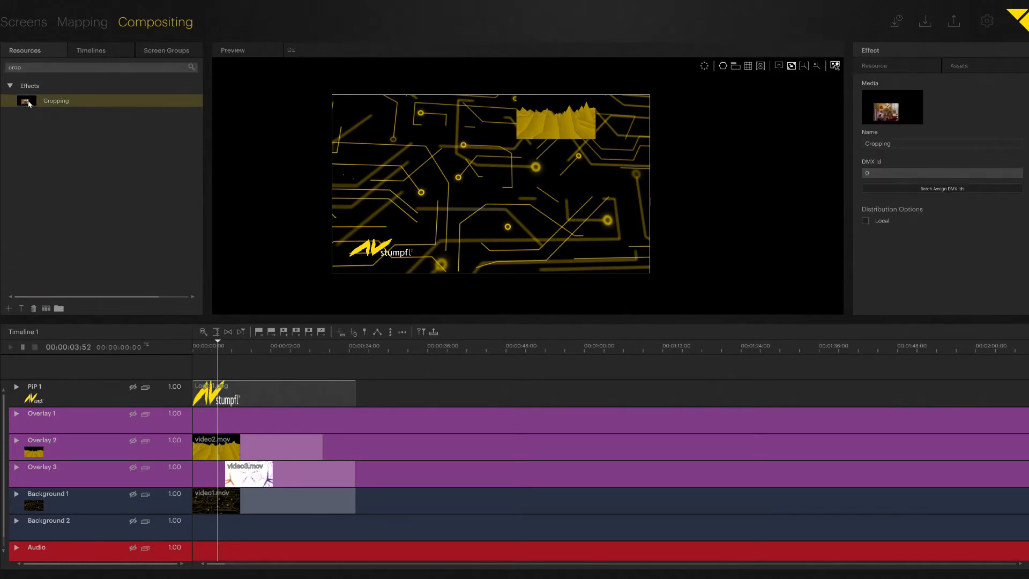
Drop Cropping onto Background 1, enlarge the timeline, and expand the layer's Cropping parameters
{"action": "left_click_drag", "start_coordinate": [30, 103], "coordinate": [73, 503]}
{"action": "left_click_drag", "start_coordinate": [157, 328], "coordinate": [154, 271]}
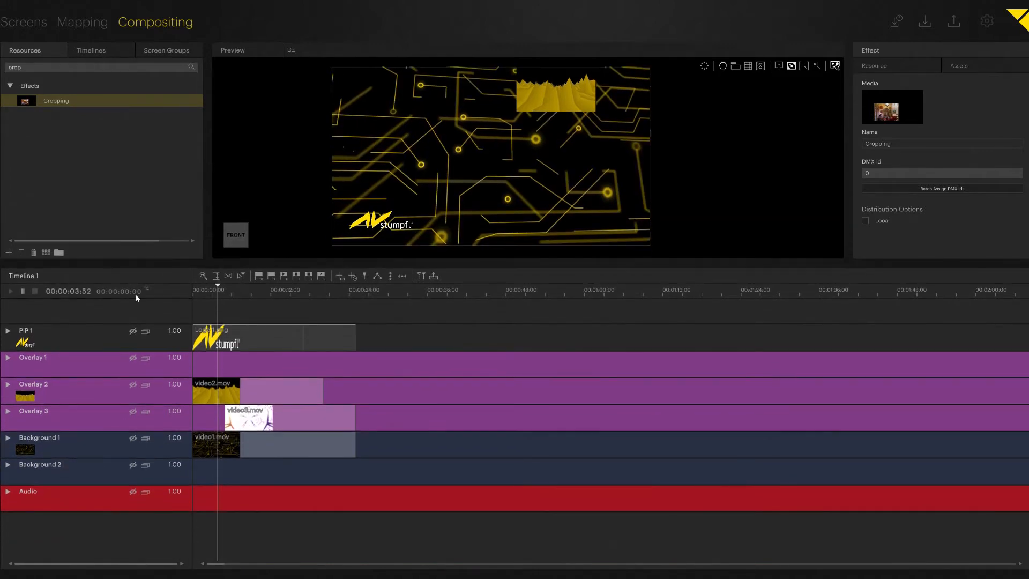
{"action": "left_click", "coordinate": [8, 437]}
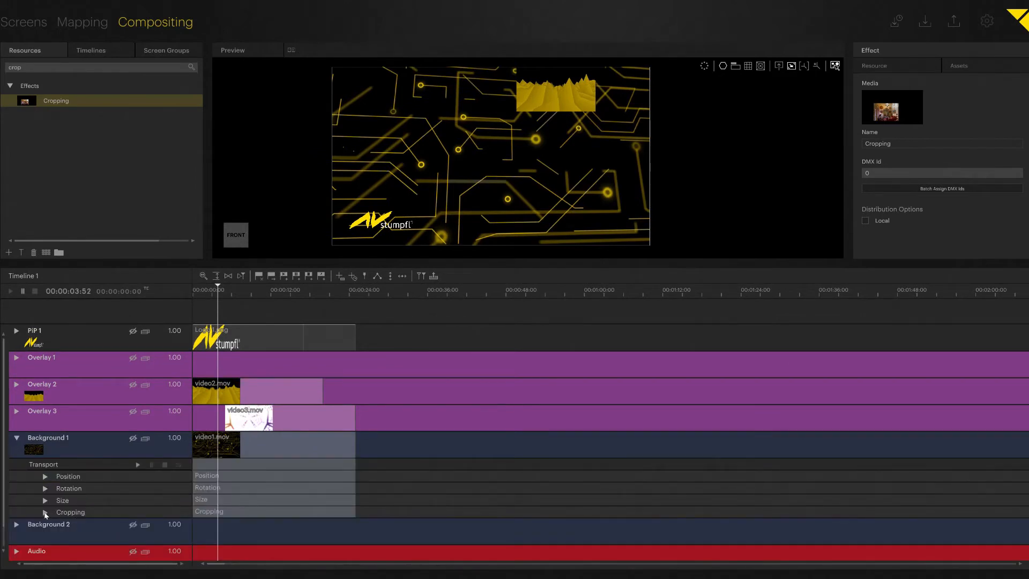
{"action": "left_click", "coordinate": [46, 513]}
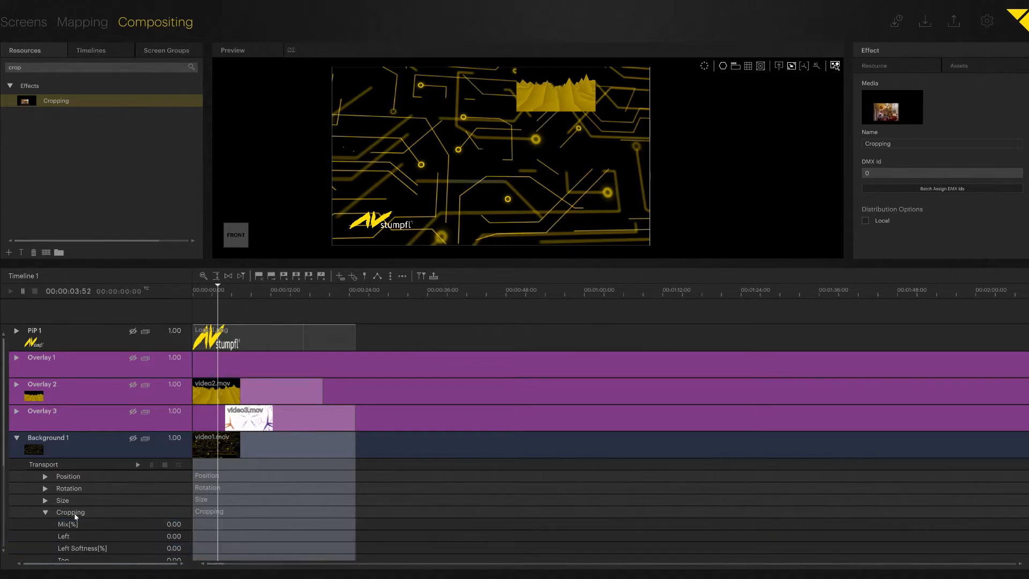
{"action": "scroll", "coordinate": [88, 507], "scroll_direction": "down", "scroll_amount": 1}
{"action": "scroll", "coordinate": [88, 507], "scroll_direction": "down", "scroll_amount": 3}
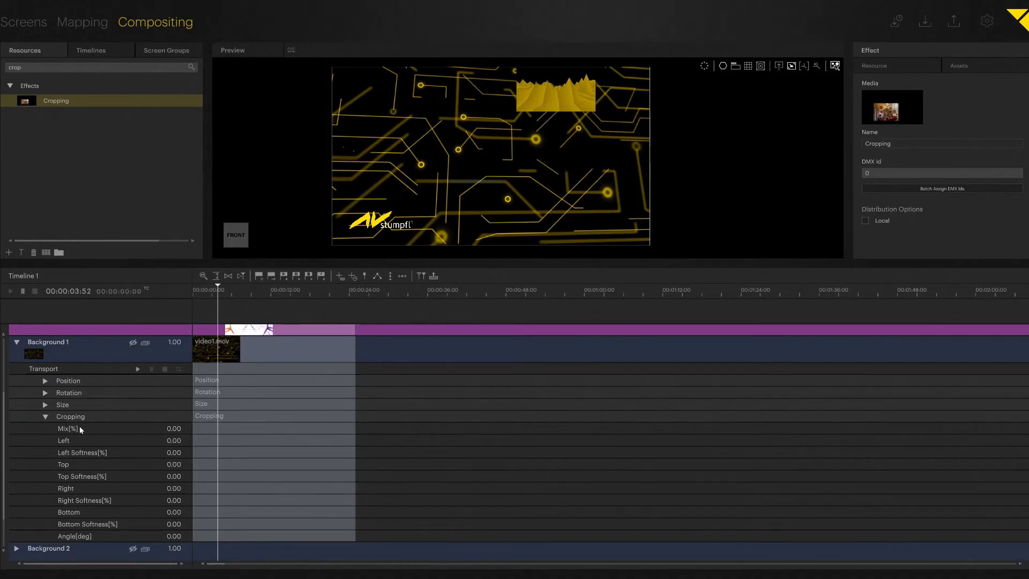
Add a Cropping Mix keyframe at 00:00:05:00 with a value of 1.00
{"action": "left_click", "coordinate": [215, 433]}
{"action": "left_click_drag", "start_coordinate": [215, 433], "coordinate": [226, 397]}
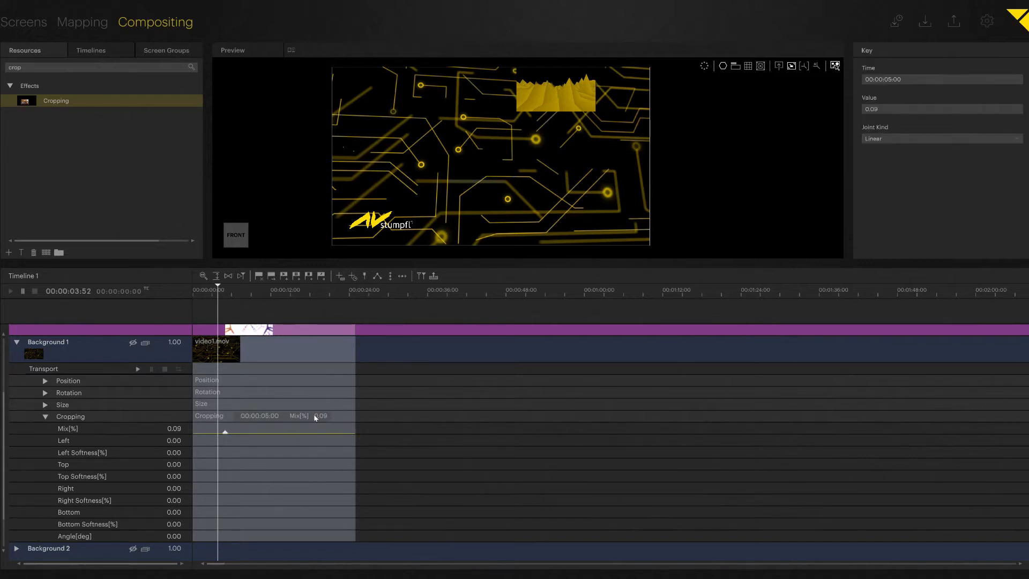
{"action": "left_click", "coordinate": [327, 416]}
{"action": "type", "text": "1"}
{"action": "key", "text": "Return"}
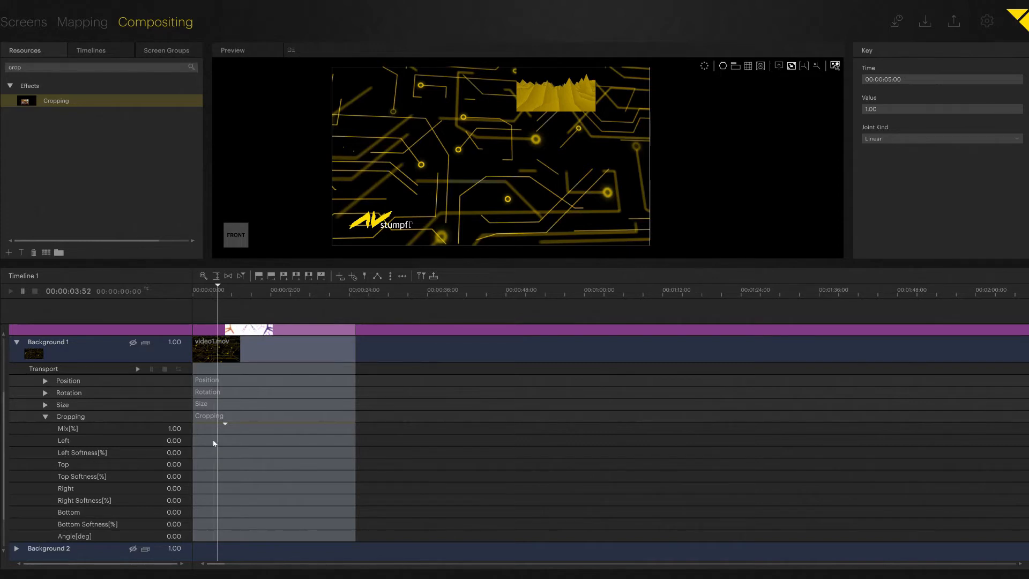
Set the Left and Top crop values to 0.10
{"action": "double_click", "coordinate": [180, 441]}
{"action": "type", "text": "0.1"}
{"action": "key", "text": "Return"}
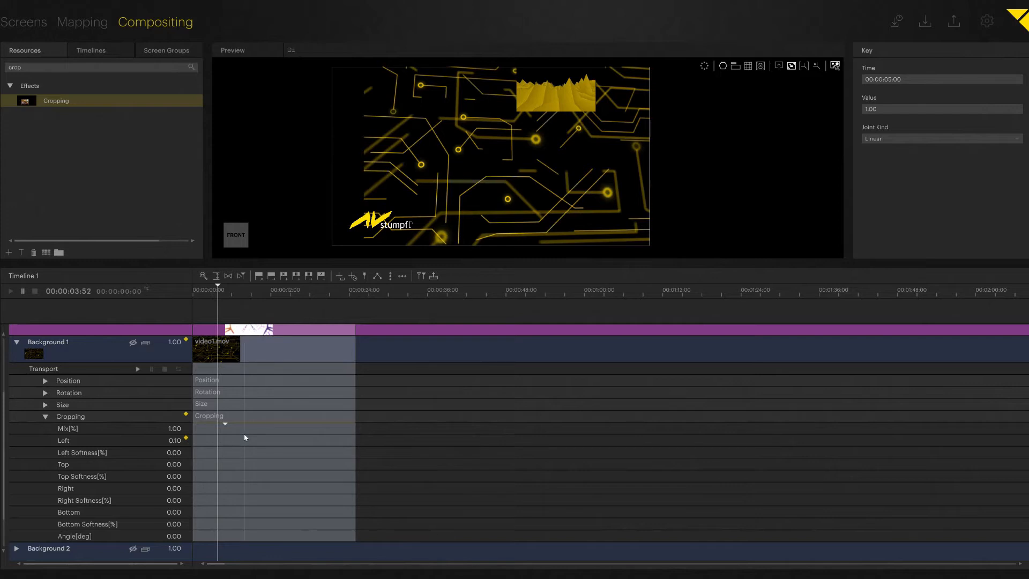
{"action": "key", "text": "Tab"}
{"action": "key", "text": "Tab"}
{"action": "type", "text": "0.1"}
{"action": "key", "text": "Return"}
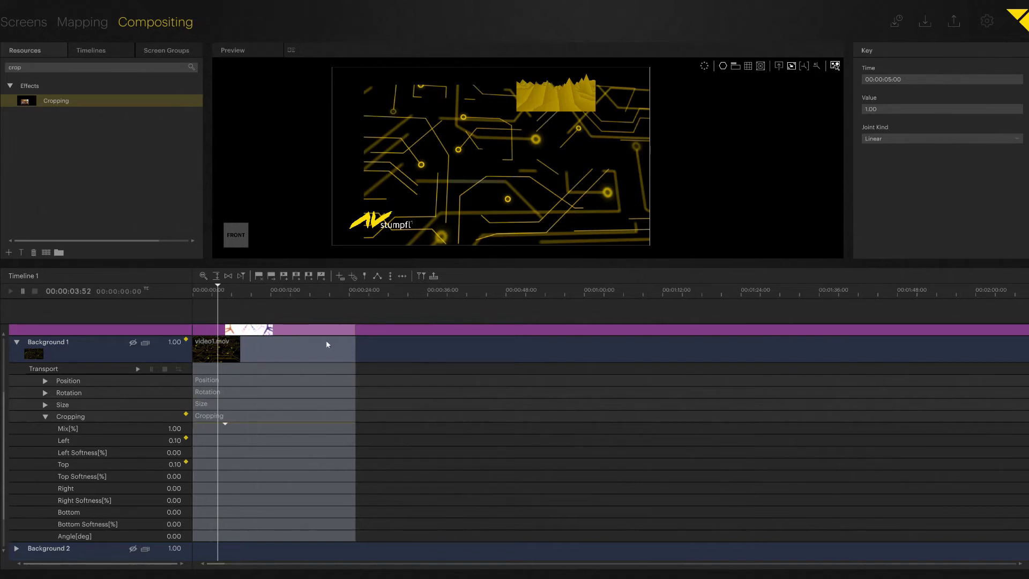
Set the Right and Bottom crop values to 0.10 and keyframe all four edges
{"action": "double_click", "coordinate": [176, 488]}
{"action": "type", "text": "0.1"}
{"action": "key", "text": "Return"}
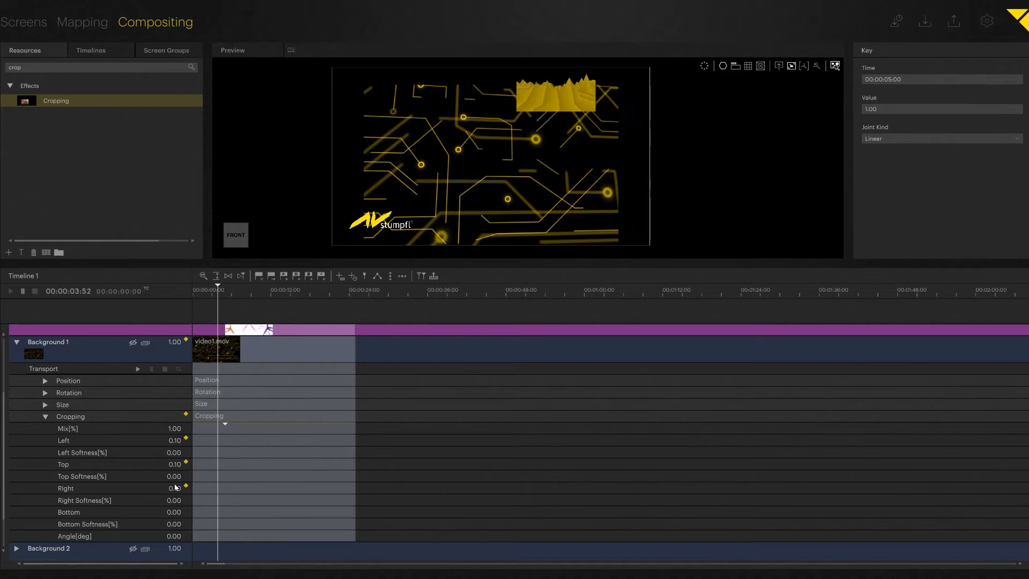
{"action": "key", "text": "Tab"}
{"action": "key", "text": "Tab"}
{"action": "type", "text": "0.1"}
{"action": "key", "text": "Return"}
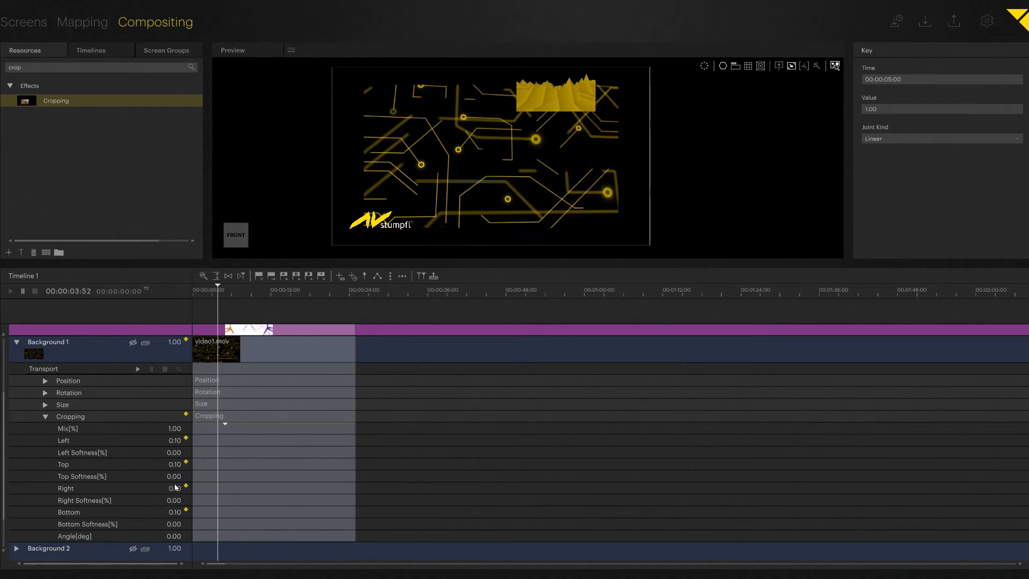
{"action": "key", "text": "ctrl+e"}
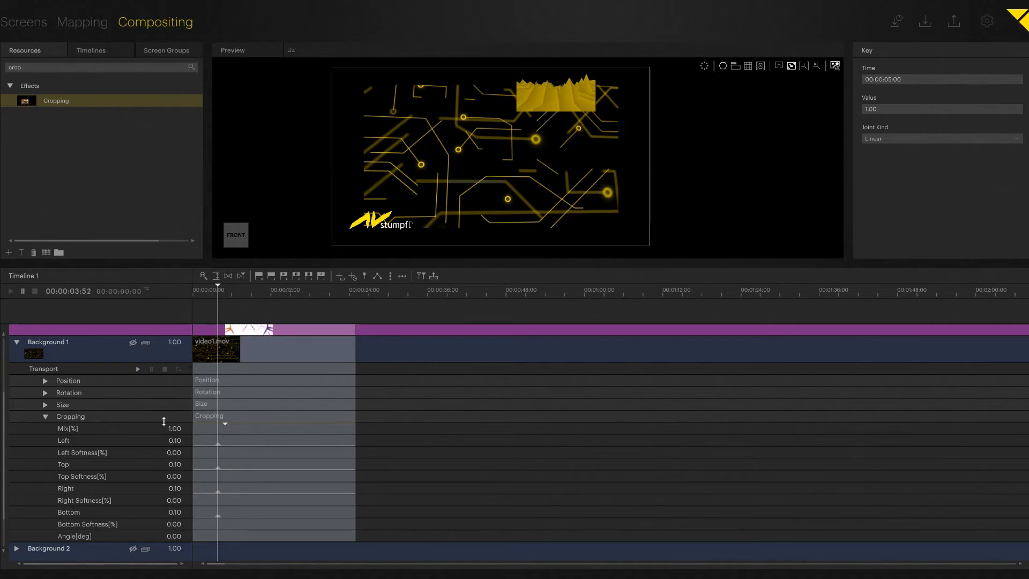
Set Left, Top, Right and Bottom crop softness to 0.15 and keyframe them
{"action": "double_click", "coordinate": [174, 453]}
{"action": "key", "text": "BackSpace"}
{"action": "type", "text": "0.15"}
{"action": "key", "text": "Return"}
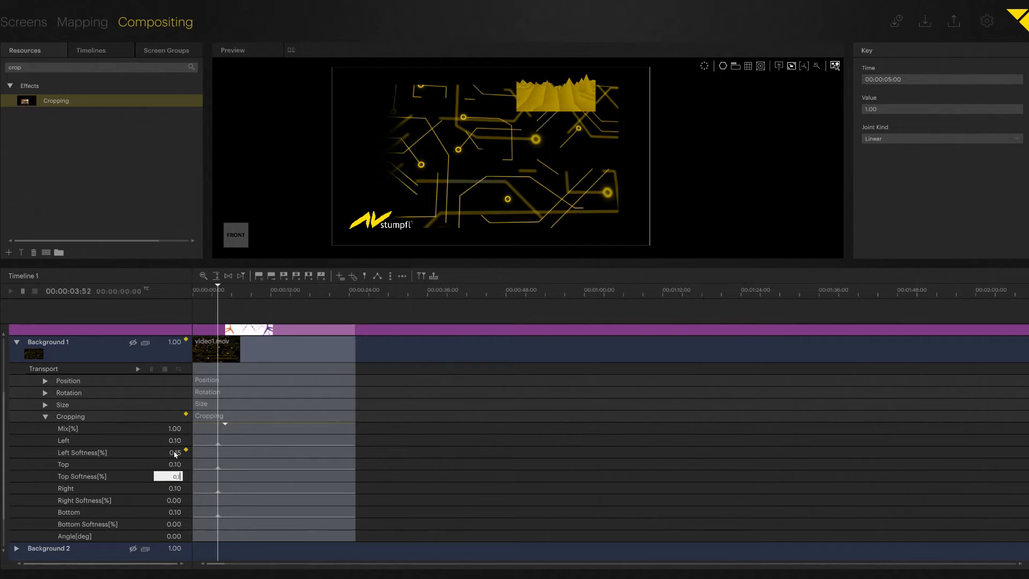
{"action": "type", "text": "0.15"}
{"action": "key", "text": "Tab"}
{"action": "key", "text": "Tab"}
{"action": "type", "text": "0.1"}
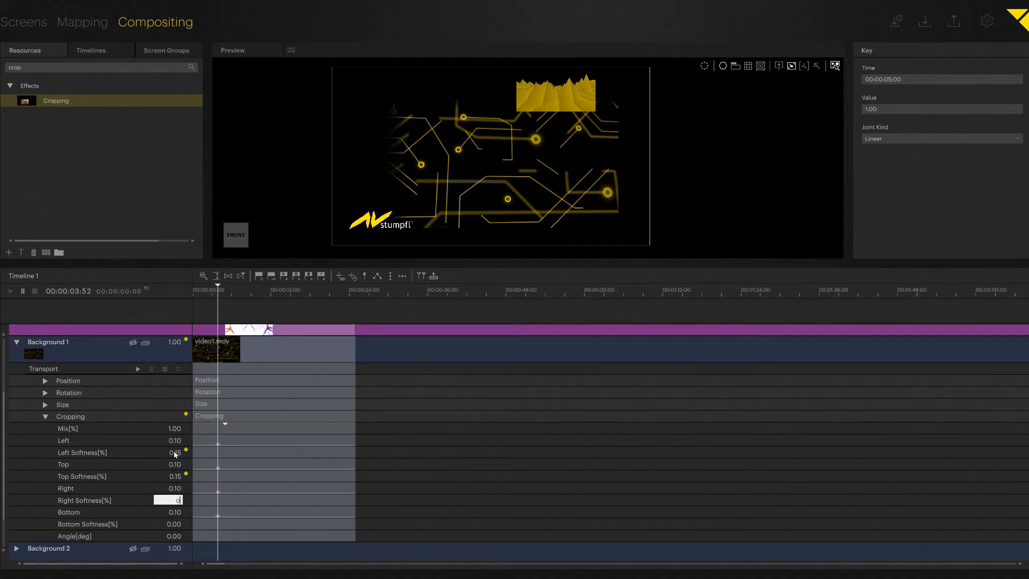
{"action": "type", "text": "5"}
{"action": "key", "text": "Tab"}
{"action": "key", "text": "Tab"}
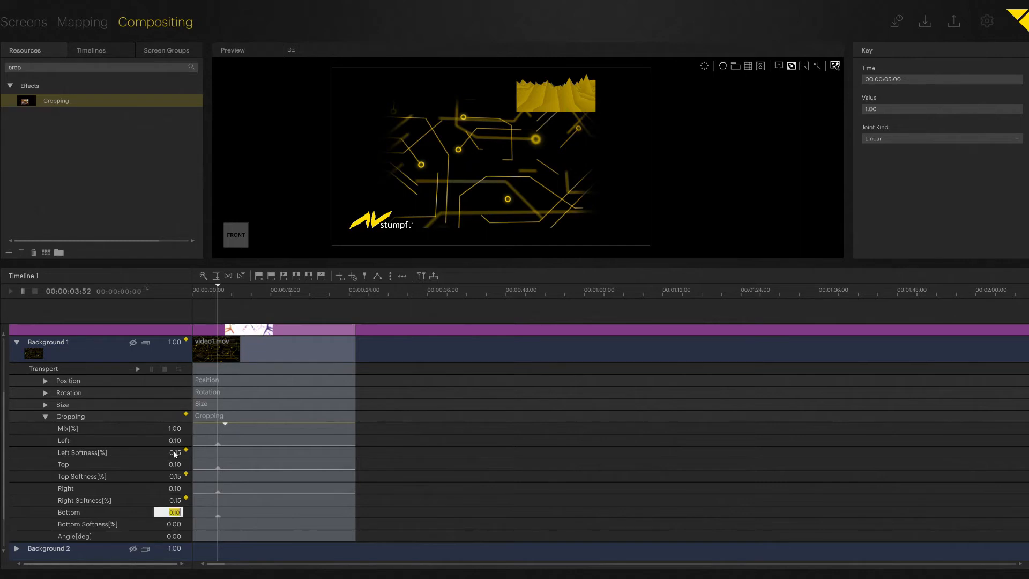
{"action": "type", "text": "0.15"}
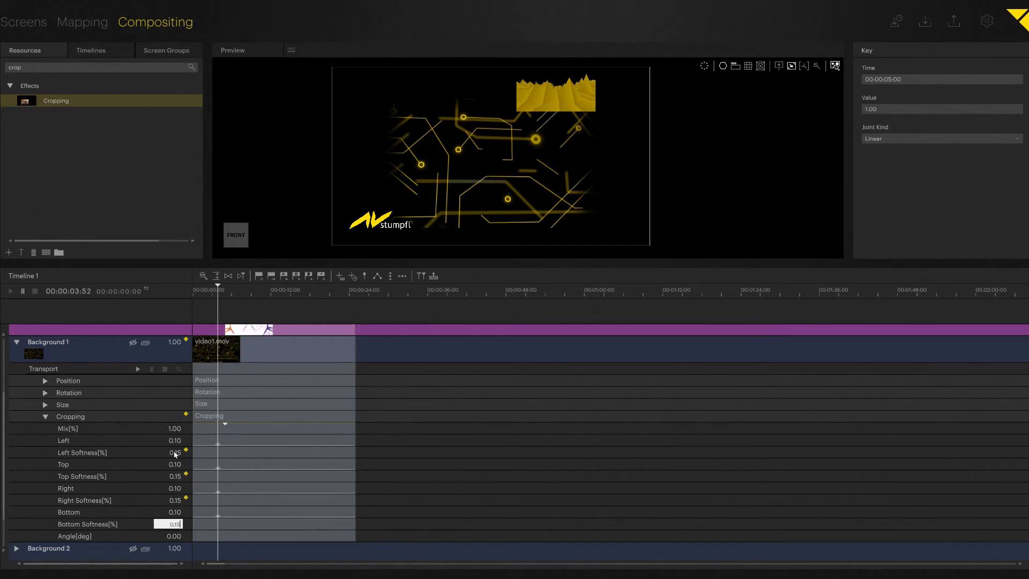
{"action": "key", "text": "Return"}
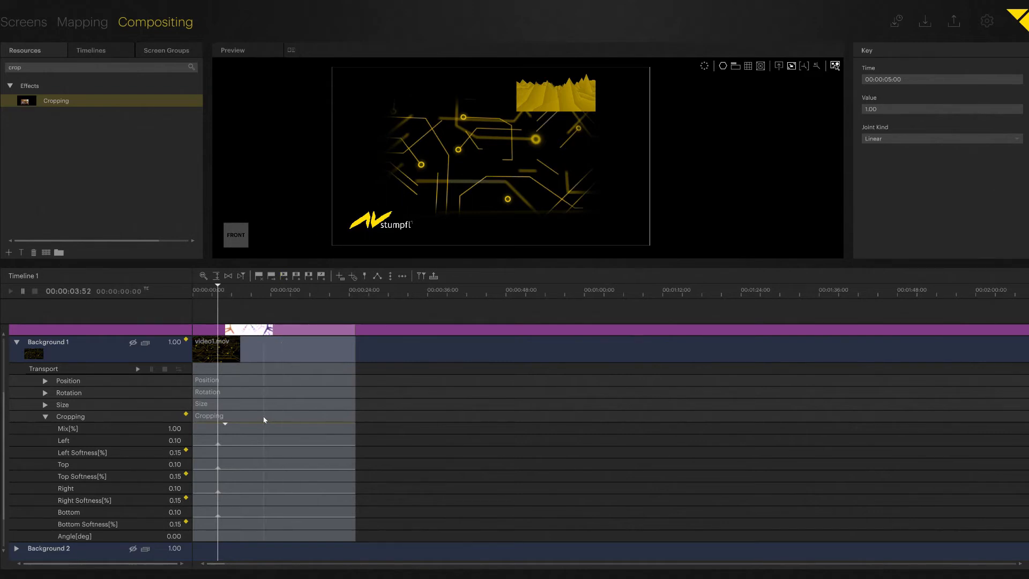
{"action": "key", "text": "s"}
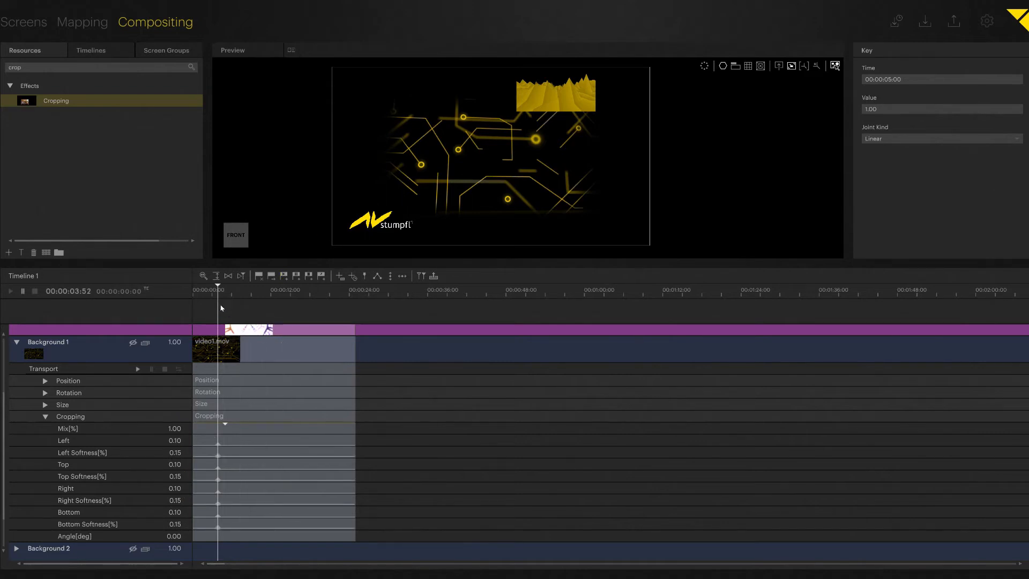
Collapse the Cropping parameters and scrub the playhead back to about 4 seconds
{"action": "left_click_drag", "start_coordinate": [221, 308], "coordinate": [247, 295]}
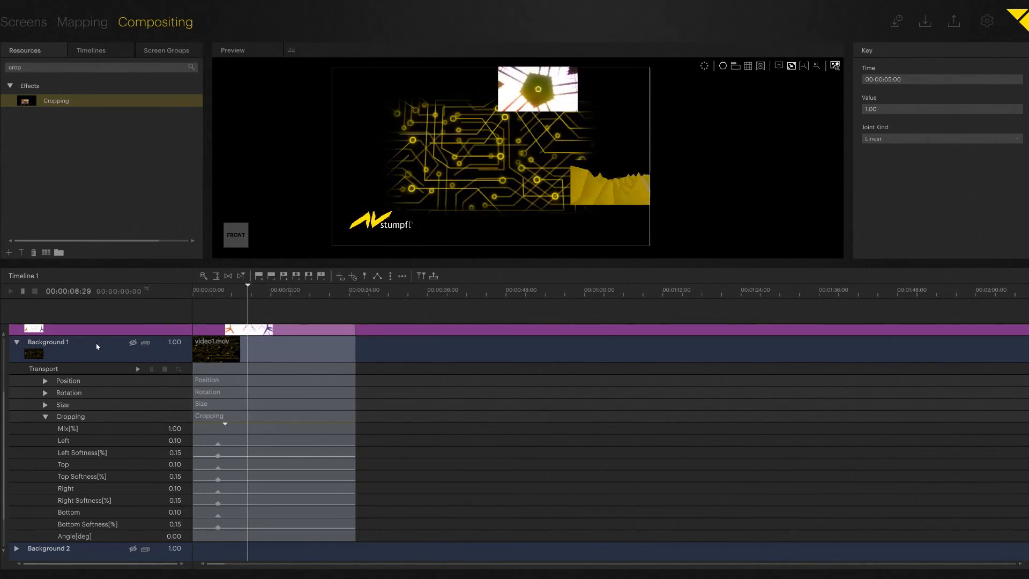
{"action": "left_click", "coordinate": [46, 418]}
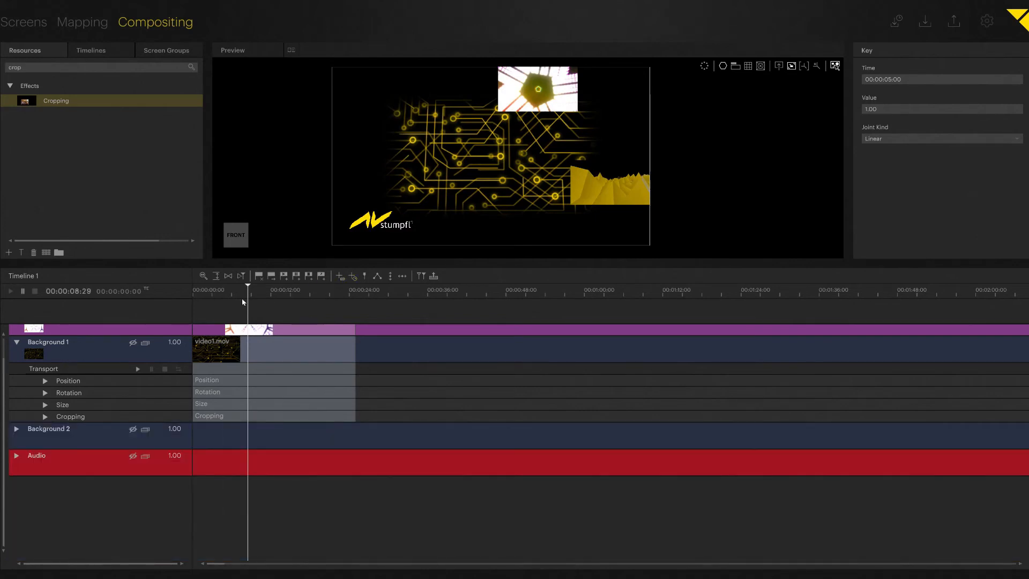
{"action": "left_click", "coordinate": [247, 291]}
{"action": "mouse_move", "coordinate": [247, 292]}
{"action": "left_mouse_down"}
{"action": "mouse_move", "coordinate": [216, 293]}
{"action": "mouse_move", "coordinate": [245, 294]}
{"action": "mouse_move", "coordinate": [235, 298]}
{"action": "left_mouse_up"}
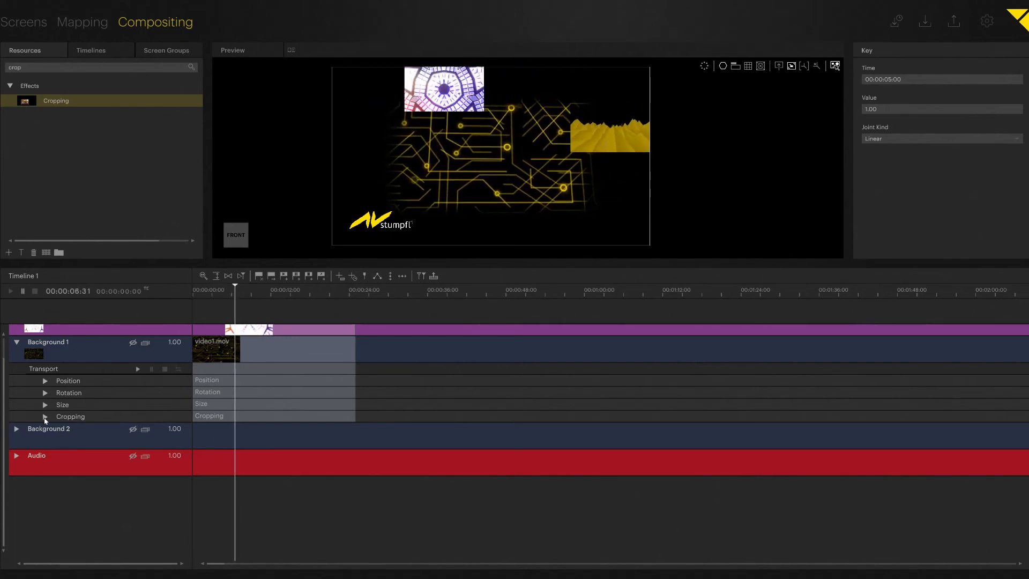
Keyframe the Cropping Angle to 39.60 degrees at 00:00:06:31, then collapse Cropping
{"action": "left_click", "coordinate": [45, 417]}
{"action": "scroll", "coordinate": [114, 453], "scroll_direction": "down", "scroll_amount": 3}
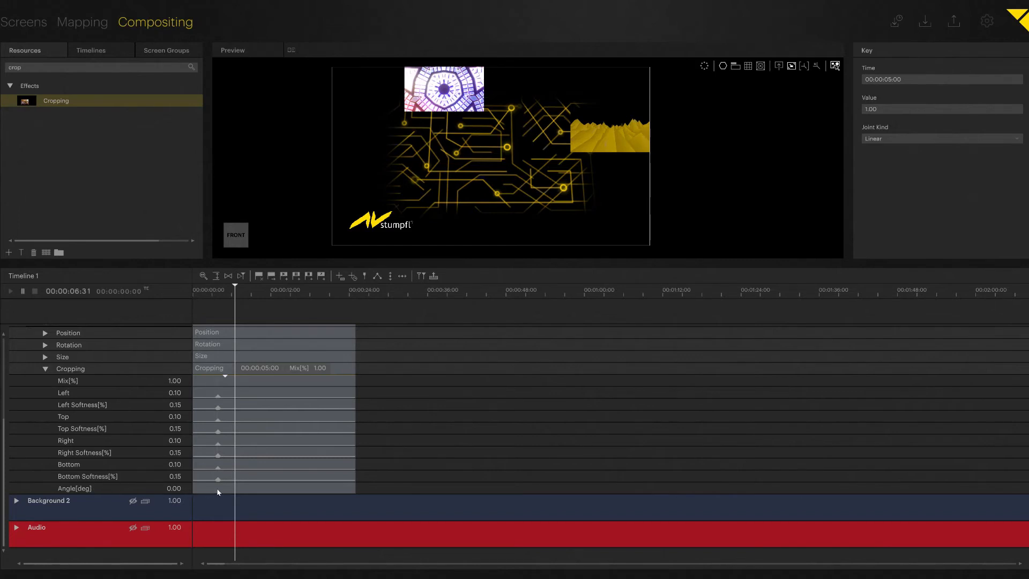
{"action": "left_click_drag", "start_coordinate": [218, 492], "coordinate": [232, 442]}
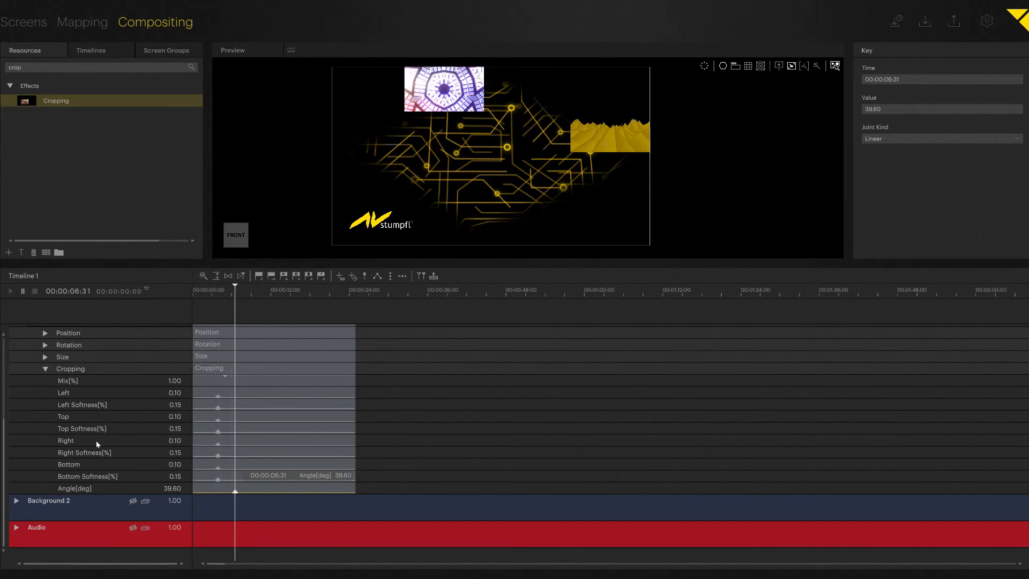
{"action": "left_click", "coordinate": [46, 370]}
{"action": "scroll", "coordinate": [225, 379], "scroll_direction": "up", "scroll_amount": 3}
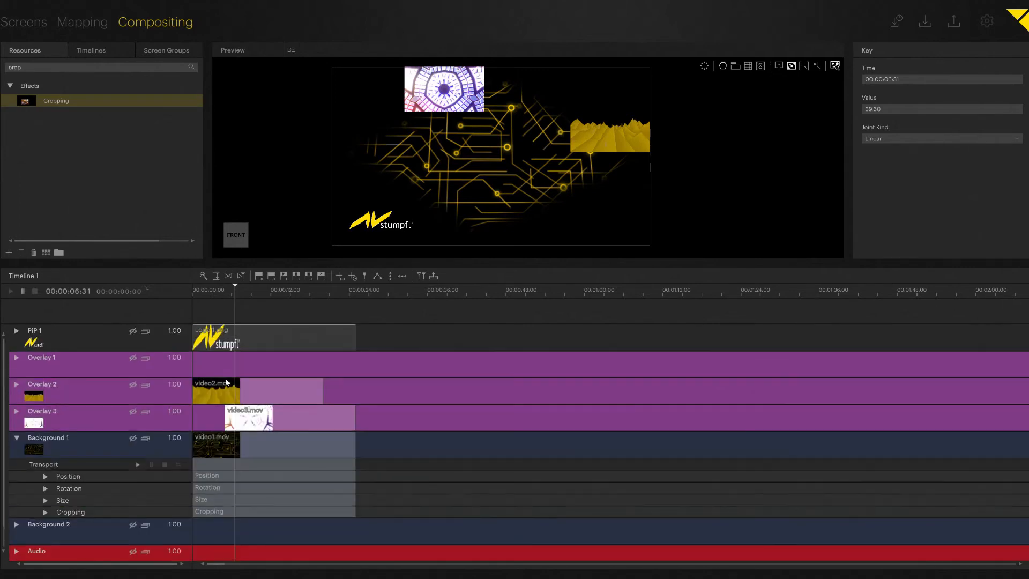
Scrub the timeline, collapse the Background 1 track, and scrub again to review the crop
{"action": "mouse_move", "coordinate": [238, 306]}
{"action": "left_mouse_down"}
{"action": "mouse_move", "coordinate": [207, 300]}
{"action": "mouse_move", "coordinate": [246, 303]}
{"action": "left_mouse_up"}
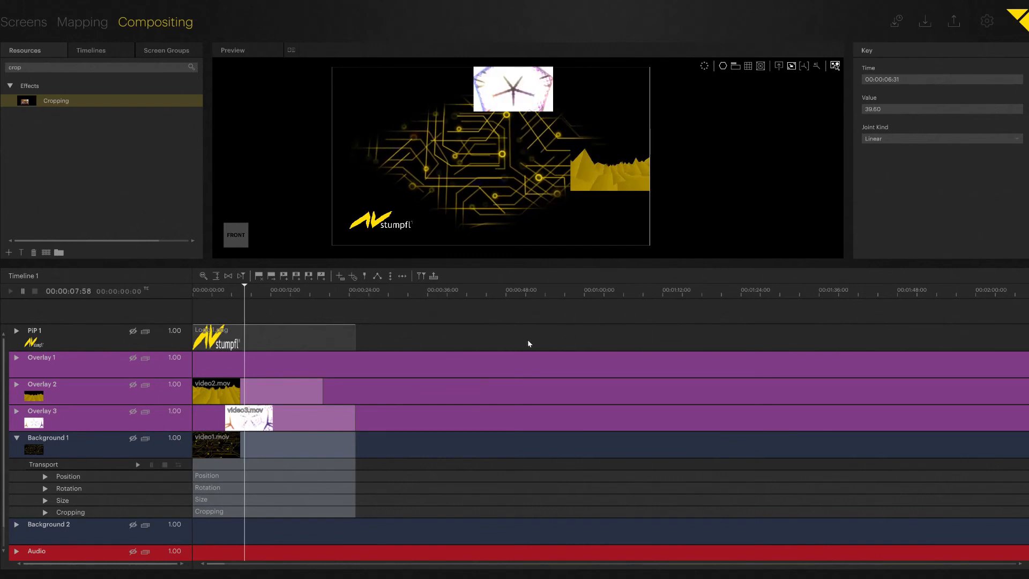
{"action": "left_click", "coordinate": [17, 438]}
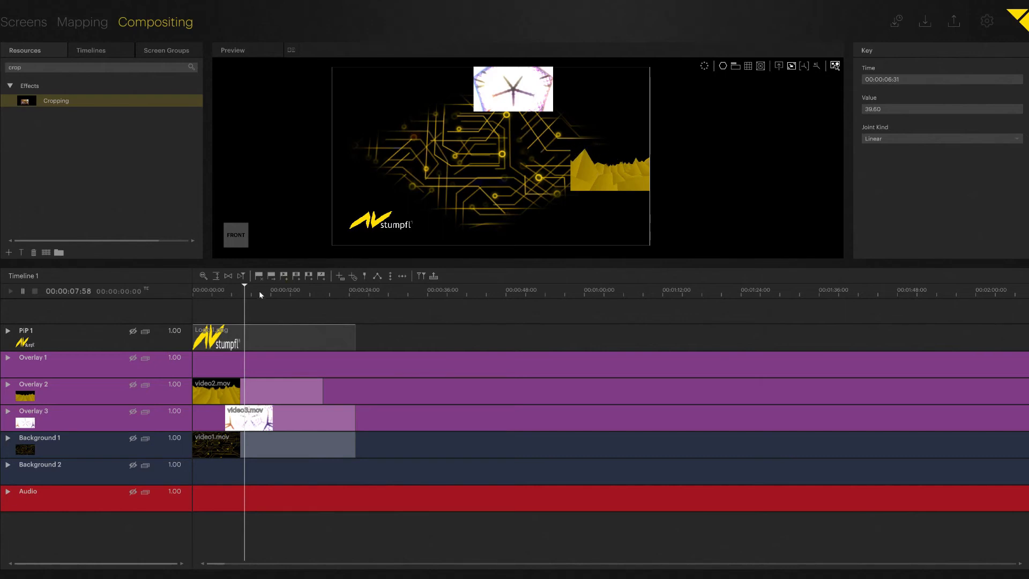
{"action": "mouse_move", "coordinate": [259, 291]}
{"action": "left_mouse_down"}
{"action": "mouse_move", "coordinate": [223, 291]}
{"action": "mouse_move", "coordinate": [273, 291]}
{"action": "left_mouse_up"}
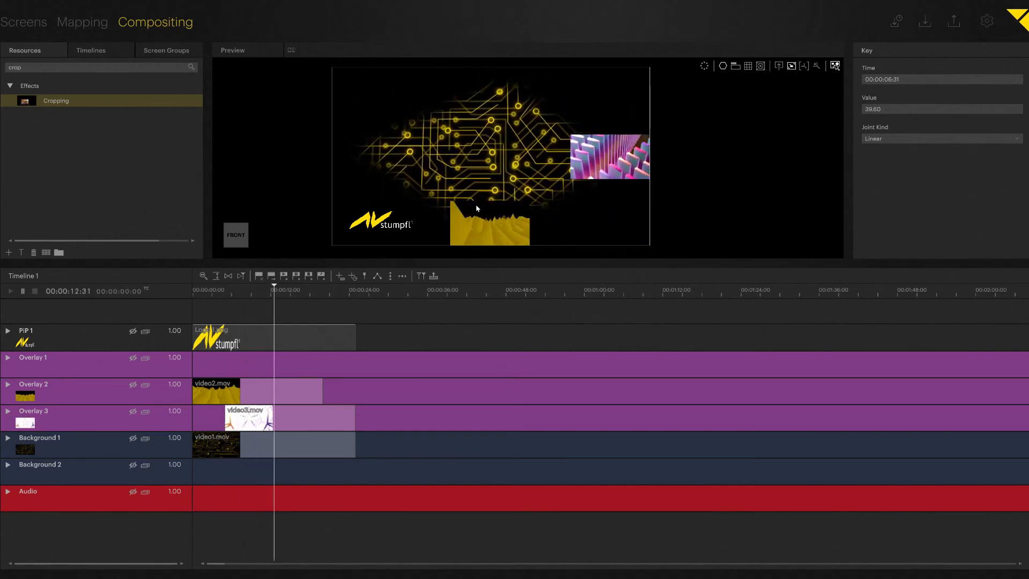
Replace the 'crop' search with 'luma' and drag LumaKey onto the Overlay 2 track
{"action": "left_click", "coordinate": [36, 69]}
{"action": "key", "text": "BackSpace"}
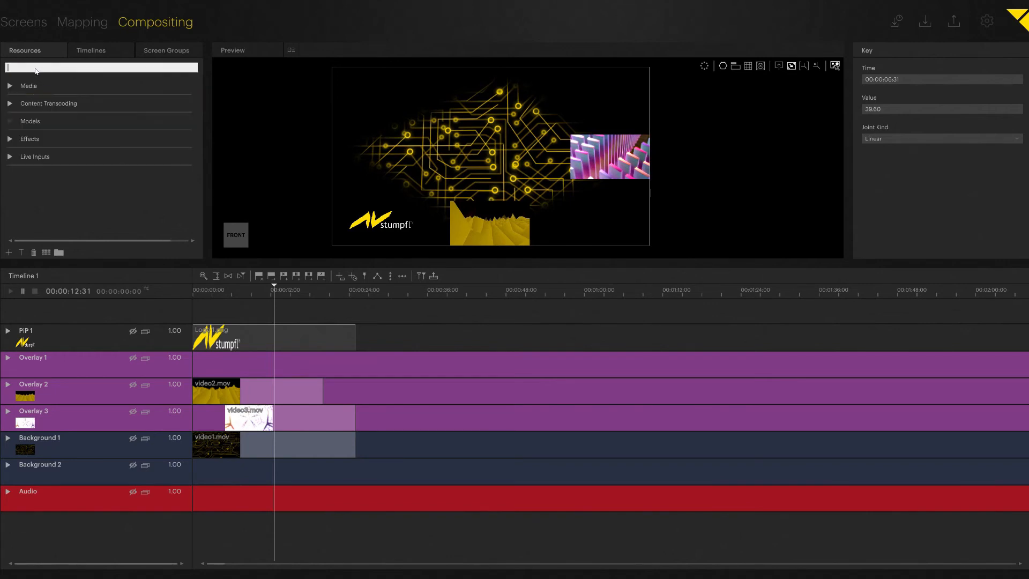
{"action": "type", "text": "luma"}
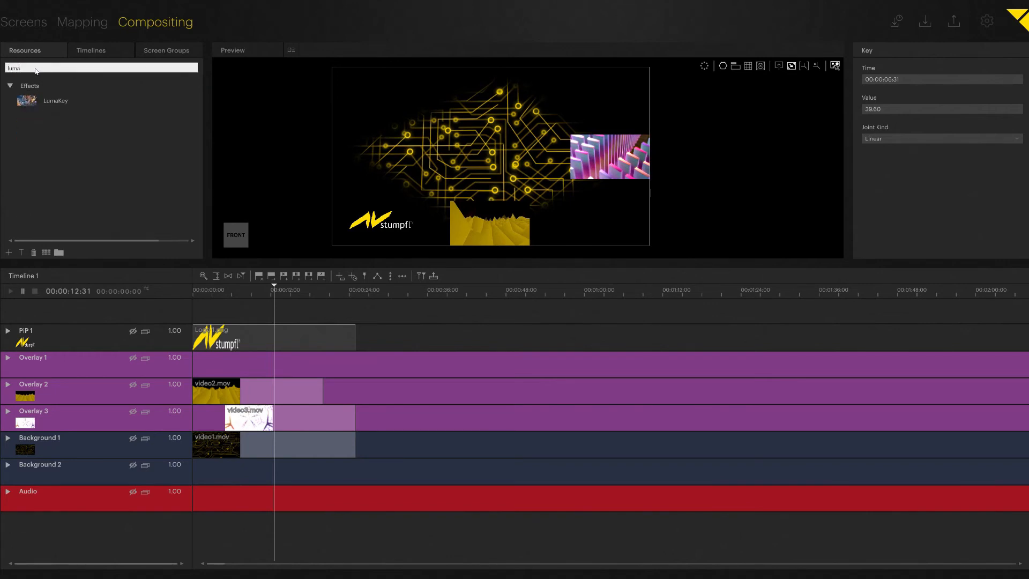
{"action": "left_click", "coordinate": [21, 105]}
{"action": "left_click", "coordinate": [23, 107]}
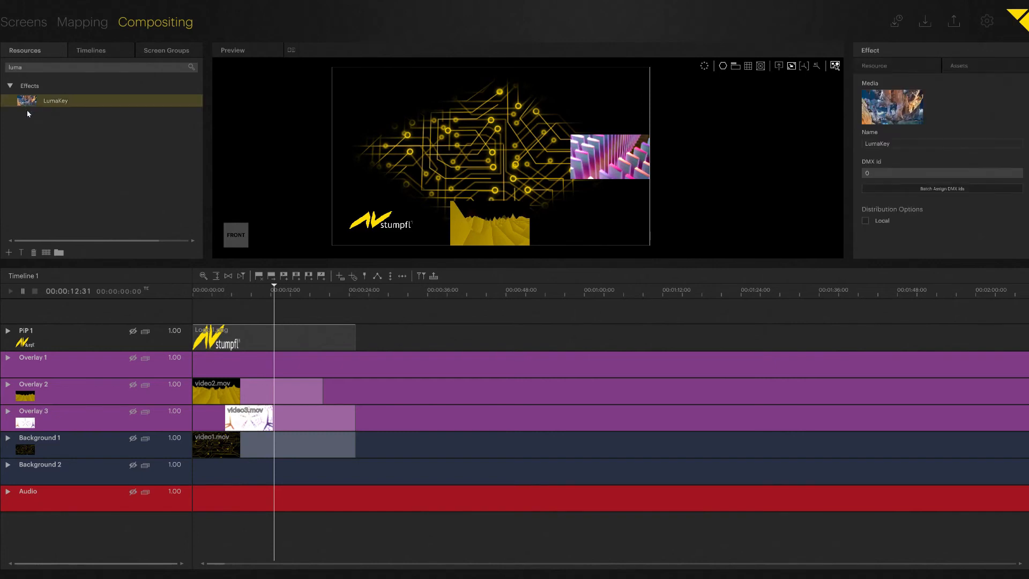
{"action": "left_click_drag", "start_coordinate": [27, 101], "coordinate": [58, 395]}
{"action": "mouse_move", "coordinate": [276, 293]}
{"action": "left_mouse_down"}
{"action": "mouse_move", "coordinate": [264, 292]}
{"action": "mouse_move", "coordinate": [276, 293]}
{"action": "left_mouse_up"}
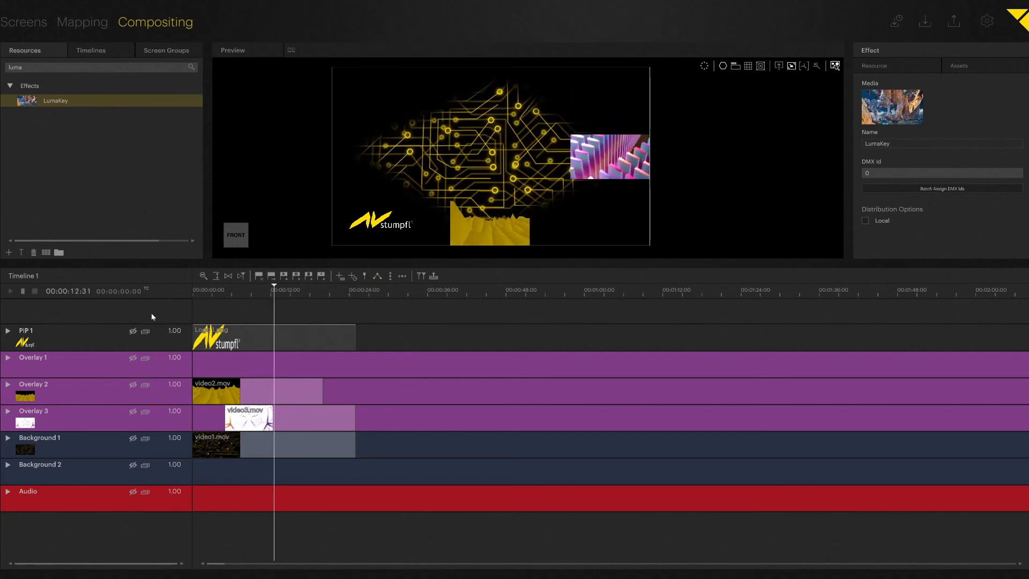
Inspect Overlay 2's LumaKey MinLuma, MaxLuma and Softness, fold the track, and enlarge the preview
{"action": "left_click", "coordinate": [8, 385]}
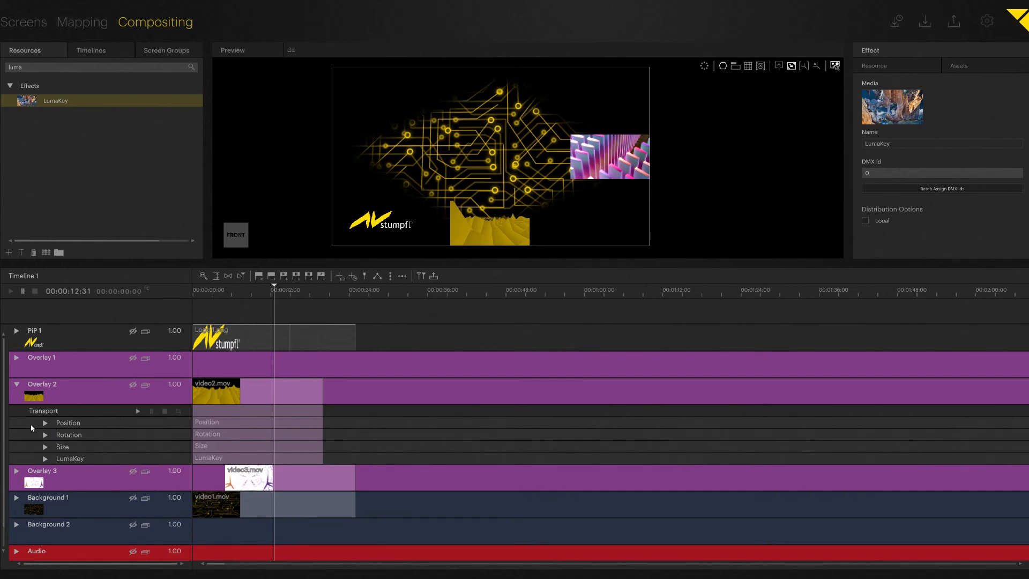
{"action": "left_click", "coordinate": [46, 459]}
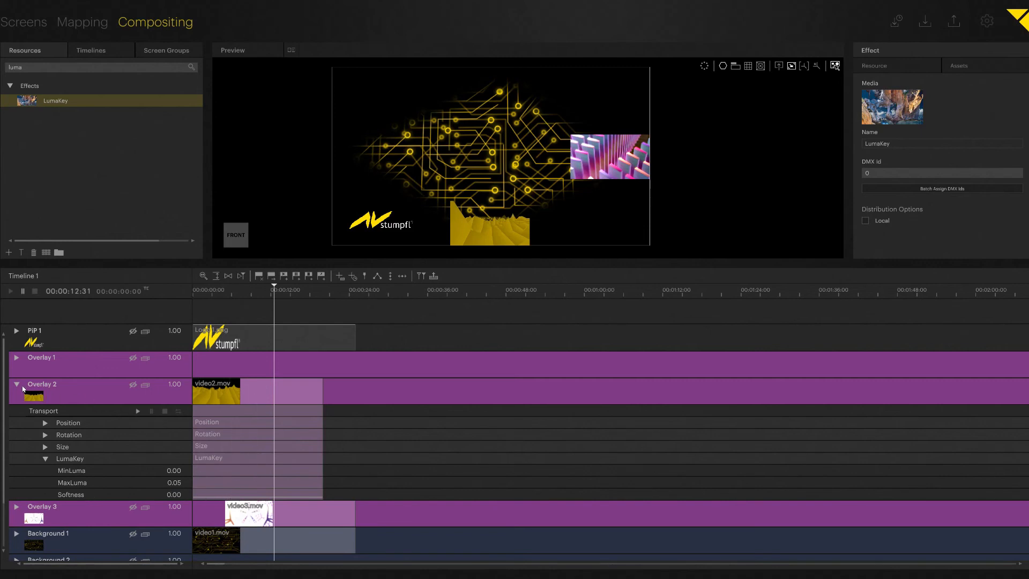
{"action": "left_click", "coordinate": [16, 384]}
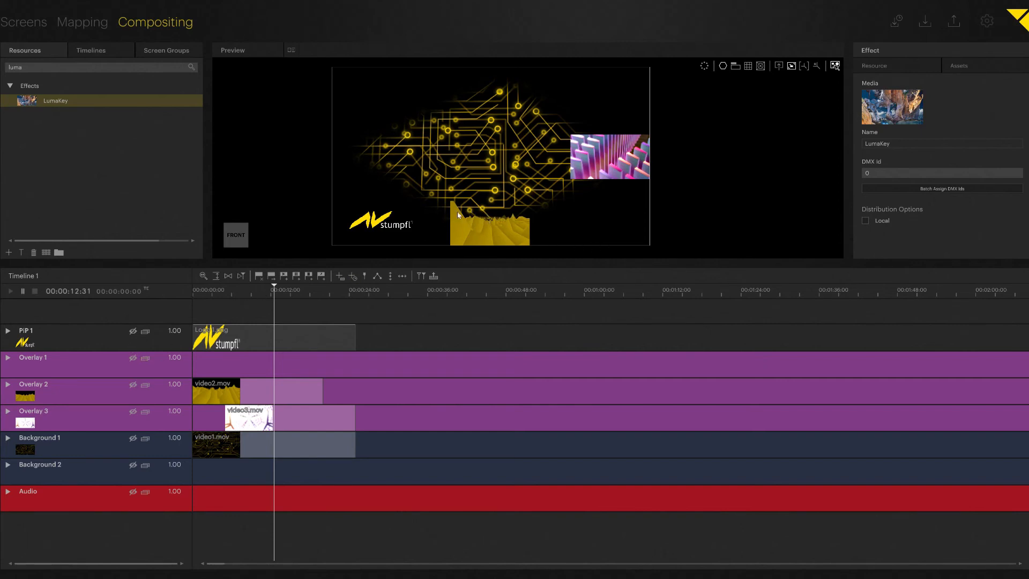
{"action": "left_click_drag", "start_coordinate": [363, 263], "coordinate": [357, 277]}
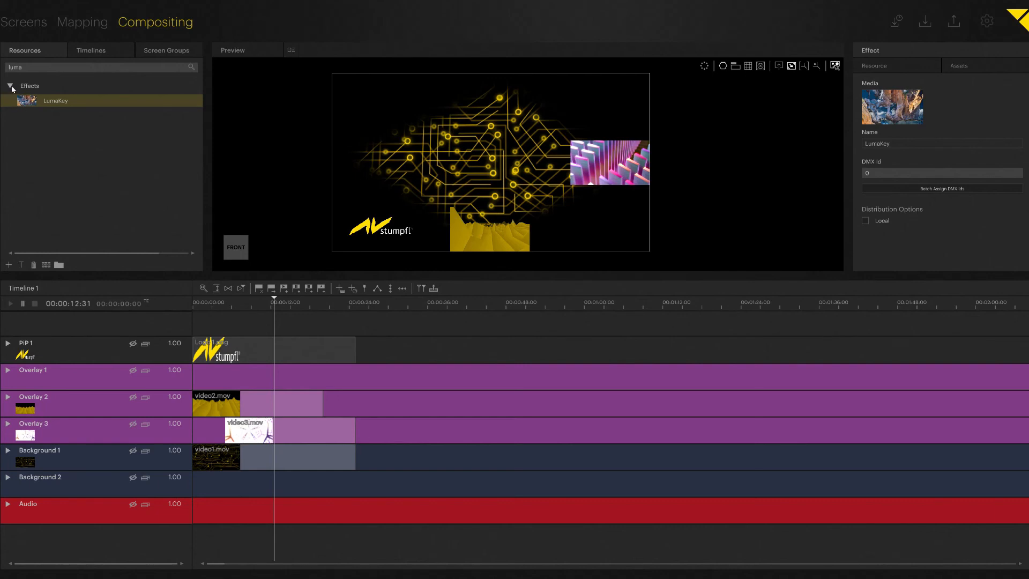
Clear the luma search, drag the ColorChange effect onto Background 1, and expand that track
{"action": "double_click", "coordinate": [25, 68]}
{"action": "key", "text": "BackSpace"}
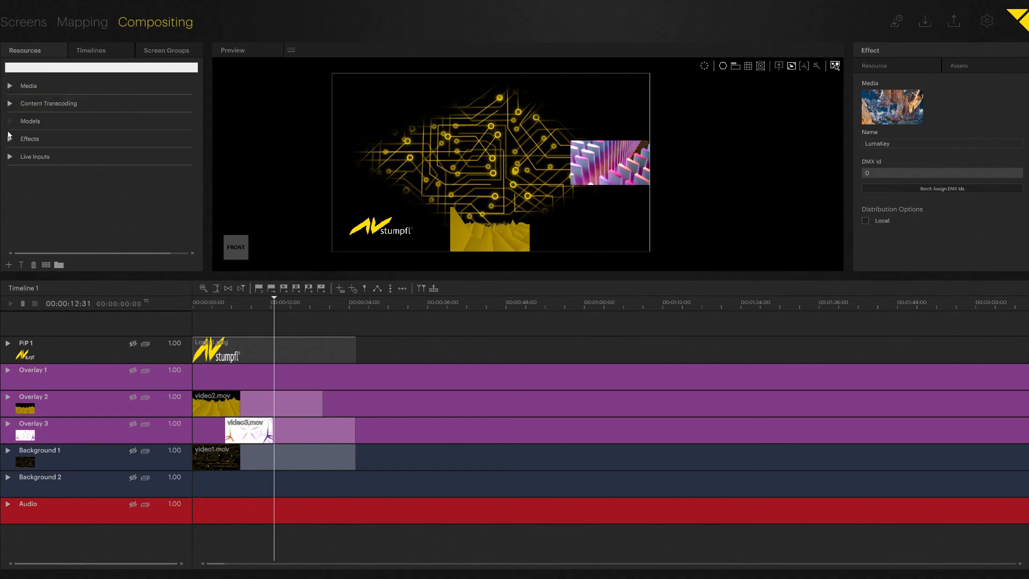
{"action": "left_click", "coordinate": [10, 139]}
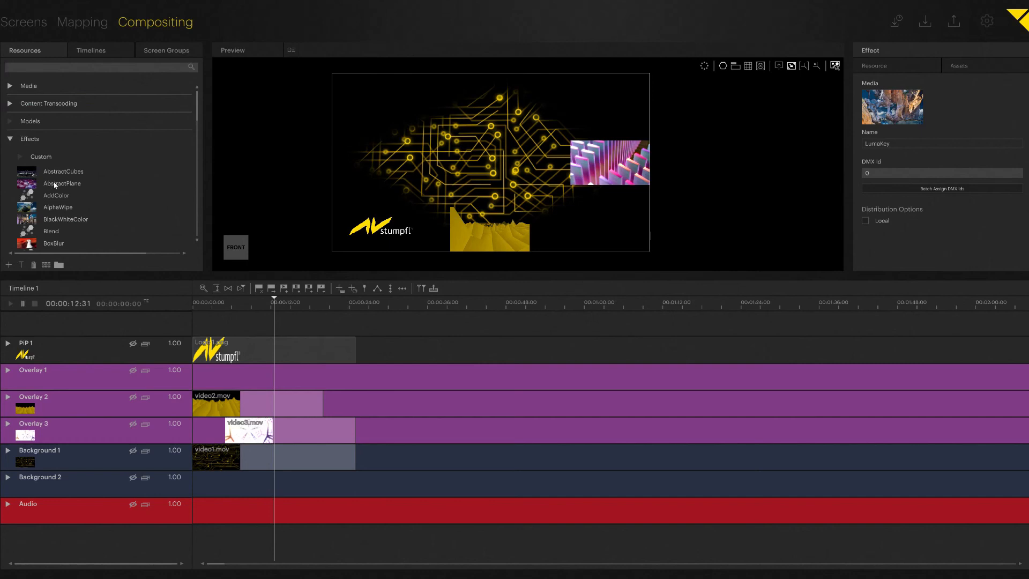
{"action": "scroll", "coordinate": [54, 185], "scroll_direction": "down", "scroll_amount": 5}
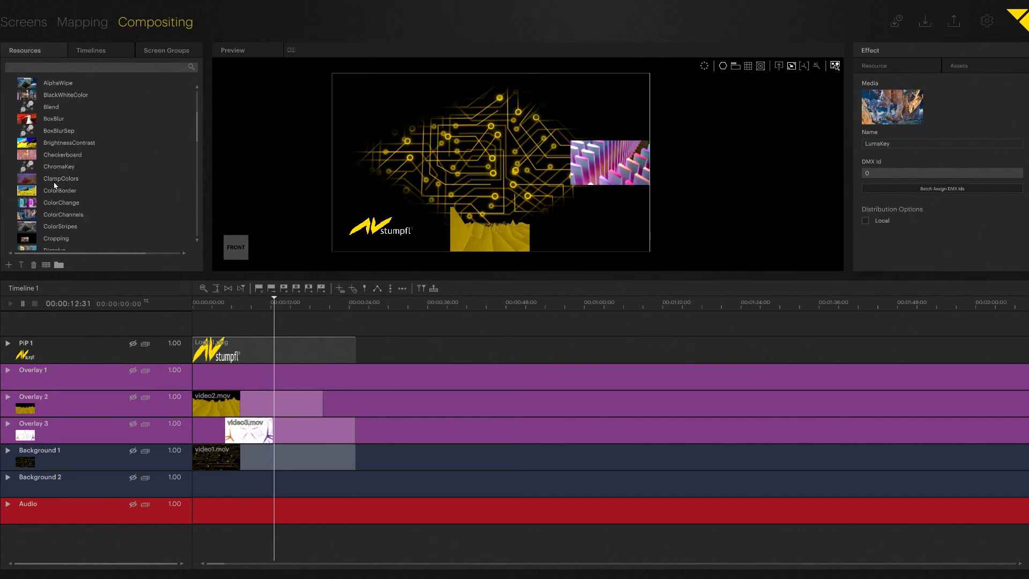
{"action": "scroll", "coordinate": [54, 185], "scroll_direction": "down", "scroll_amount": 1}
{"action": "left_click", "coordinate": [58, 181]}
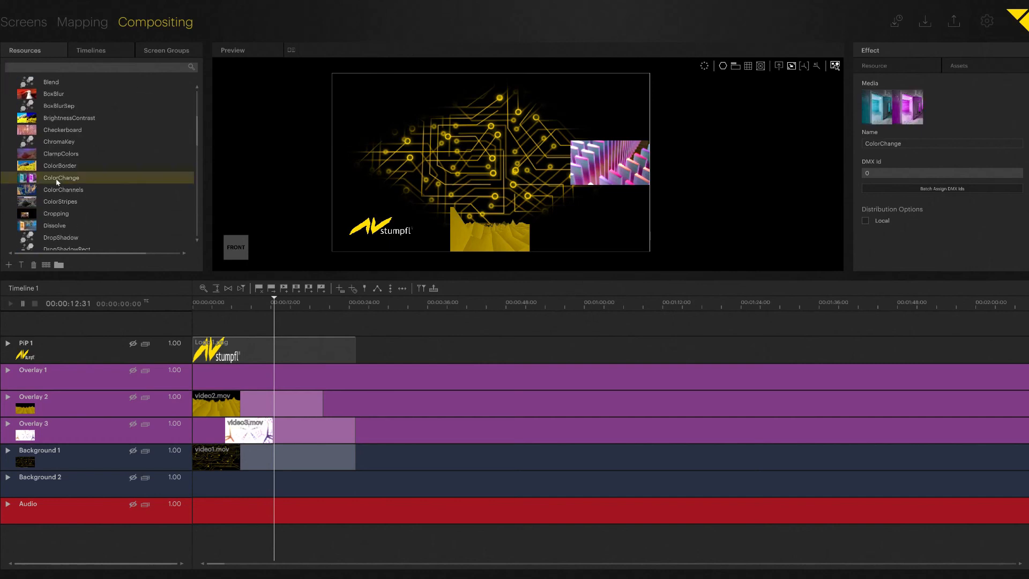
{"action": "left_click_drag", "start_coordinate": [24, 181], "coordinate": [72, 455]}
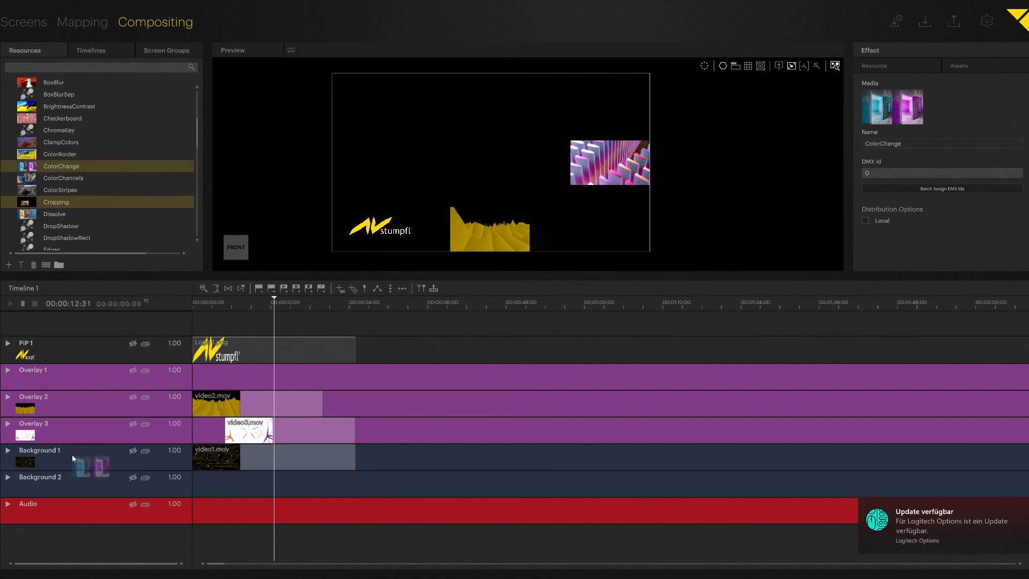
{"action": "left_click", "coordinate": [7, 451]}
{"action": "scroll", "coordinate": [93, 459], "scroll_direction": "down", "scroll_amount": 2}
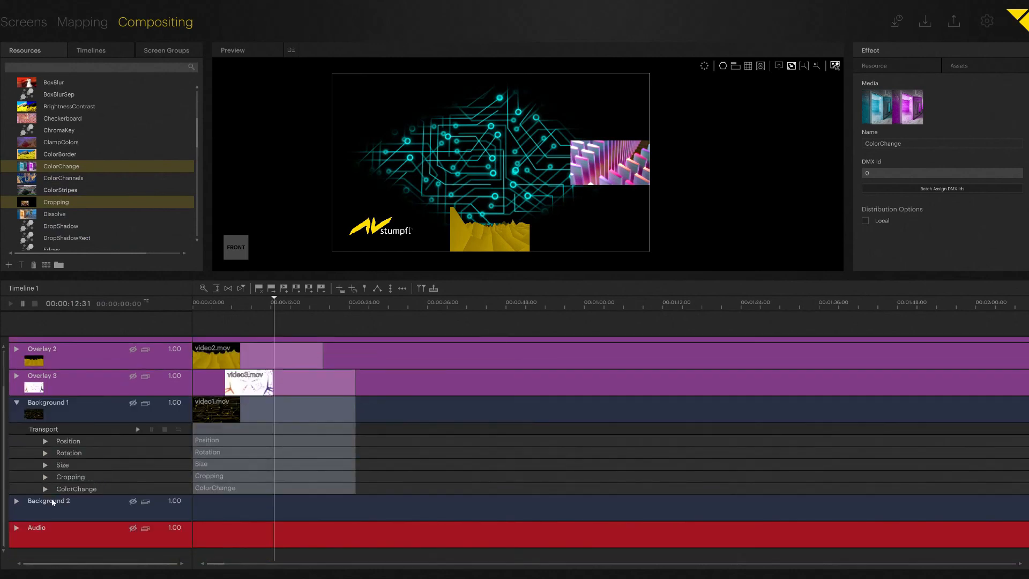
Add a raised keyframe on ColorChange Time and set Speed to 1.71
{"action": "left_click", "coordinate": [46, 490]}
{"action": "scroll", "coordinate": [143, 480], "scroll_direction": "down", "scroll_amount": 1}
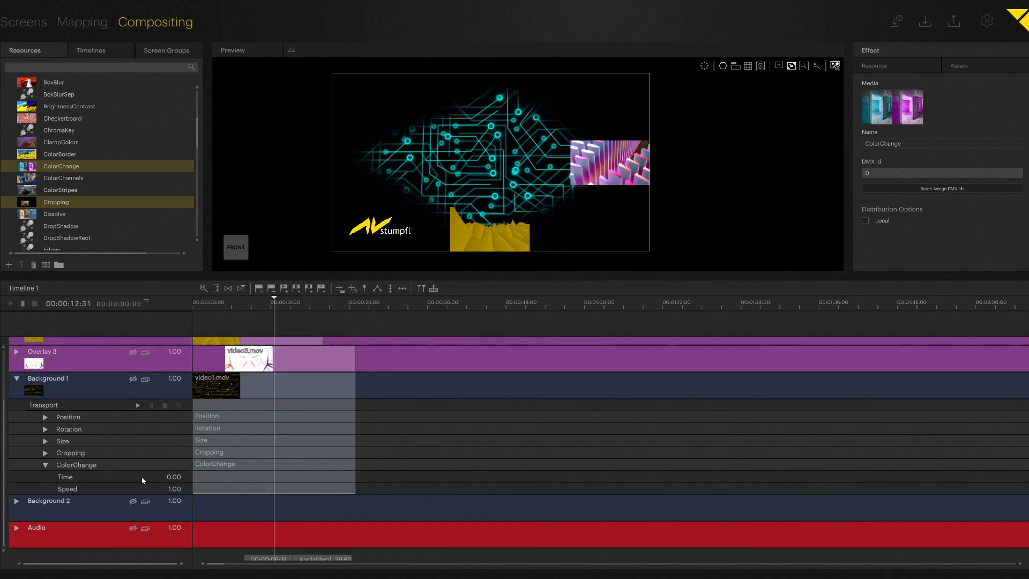
{"action": "double_click", "coordinate": [211, 481]}
{"action": "left_click_drag", "start_coordinate": [211, 481], "coordinate": [216, 435]}
{"action": "double_click", "coordinate": [263, 492]}
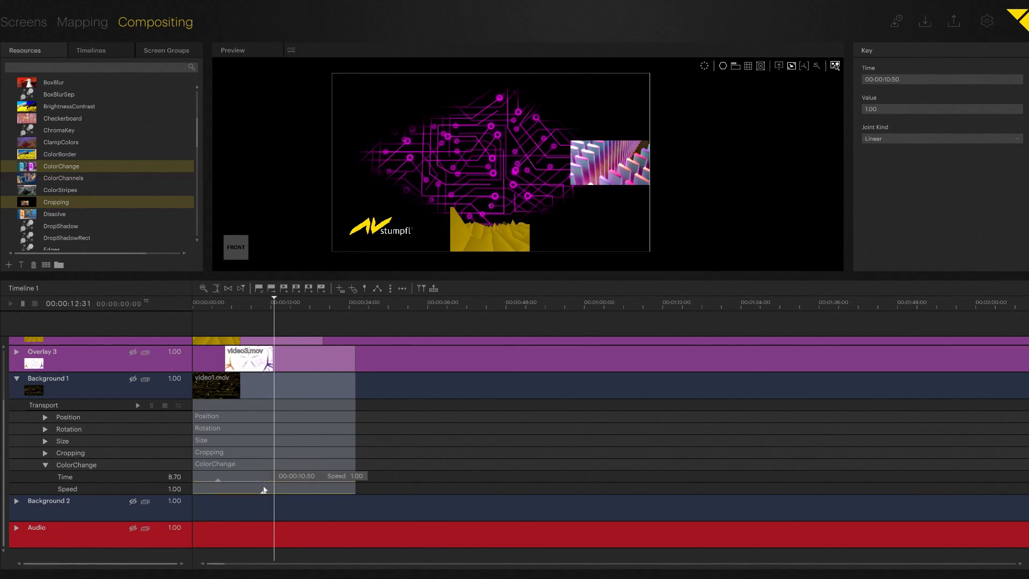
{"action": "left_click_drag", "start_coordinate": [263, 489], "coordinate": [266, 455]}
Add a second, higher Time keyframe rising to 39.70 at 00:00:11:20
{"action": "left_click", "coordinate": [247, 305]}
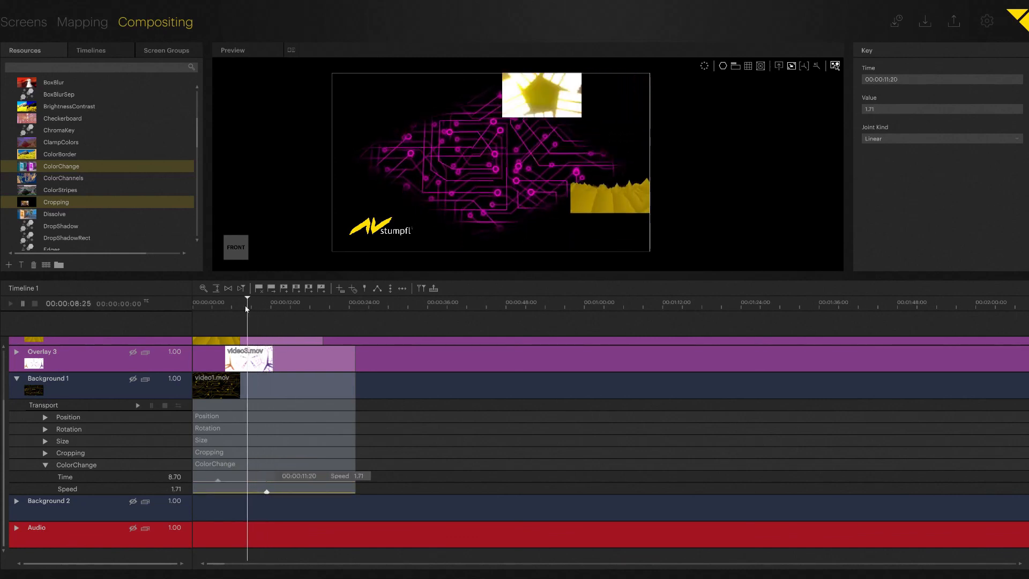
{"action": "left_click_drag", "start_coordinate": [247, 308], "coordinate": [211, 306]}
{"action": "double_click", "coordinate": [251, 480]}
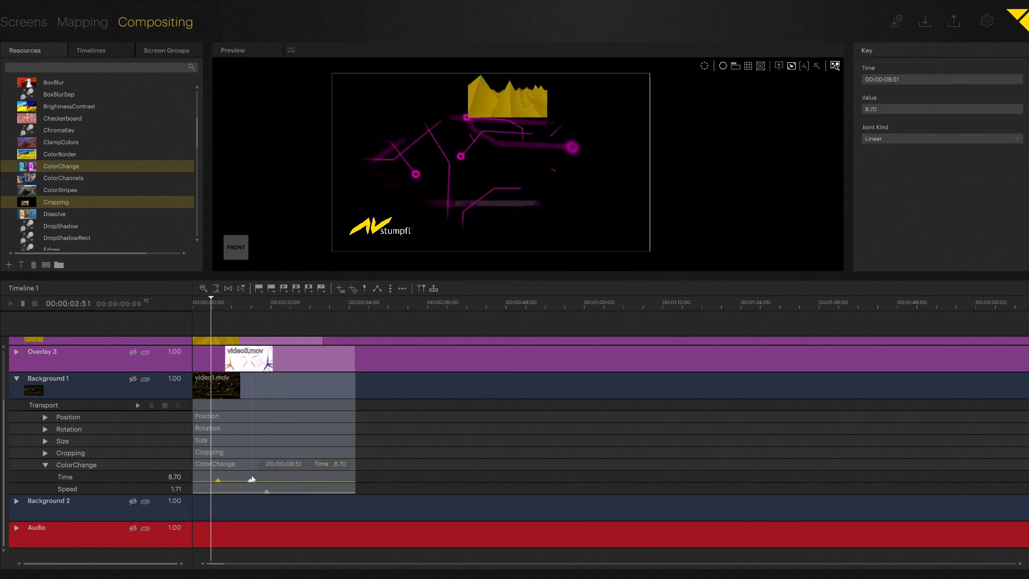
{"action": "left_click_drag", "start_coordinate": [250, 481], "coordinate": [225, 307]}
{"action": "key", "text": "space"}
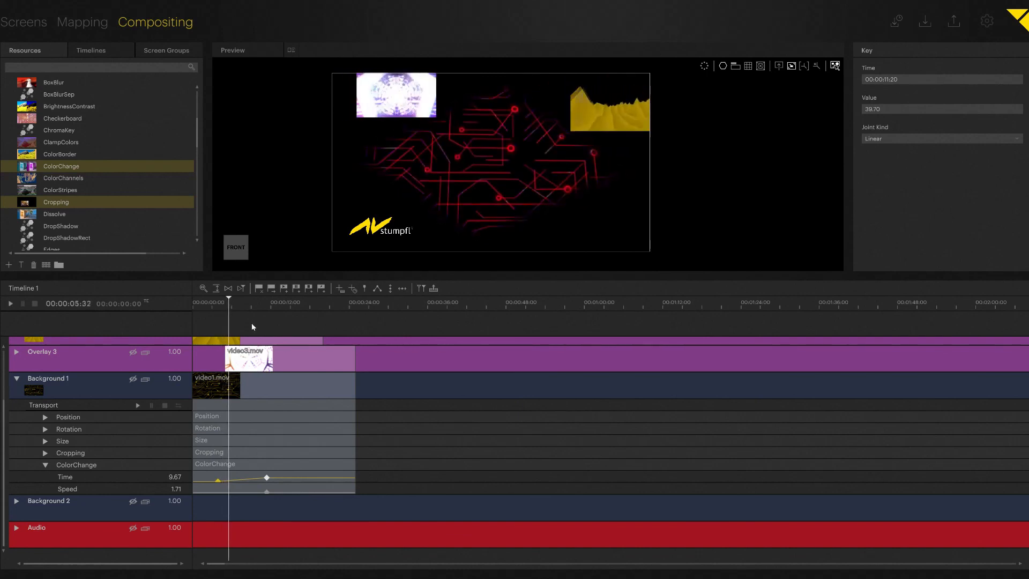
Collapse the ColorChange parameters and the Background 1 track while the composition plays
{"action": "left_click", "coordinate": [45, 465]}
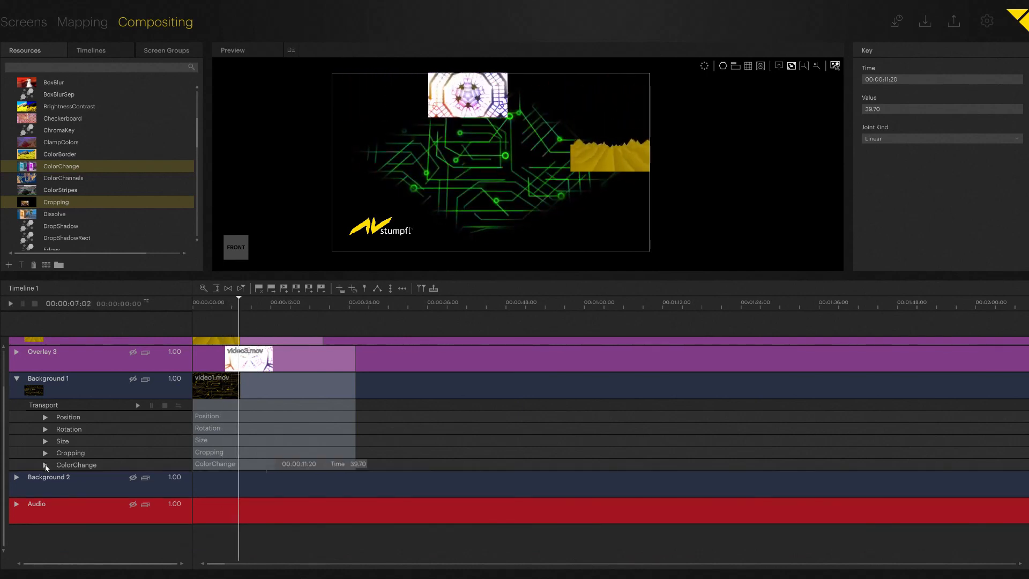
{"action": "left_click", "coordinate": [16, 378]}
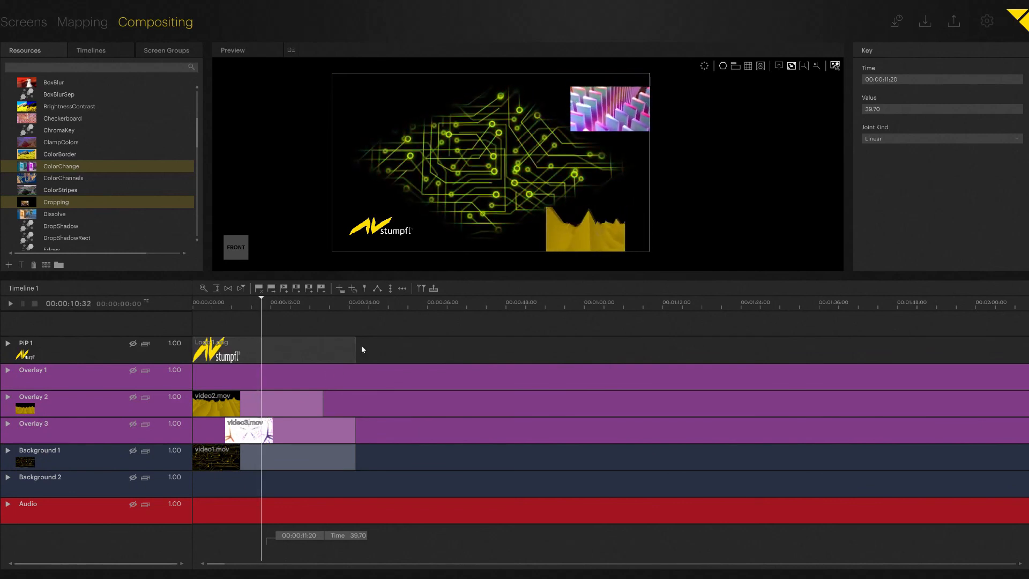